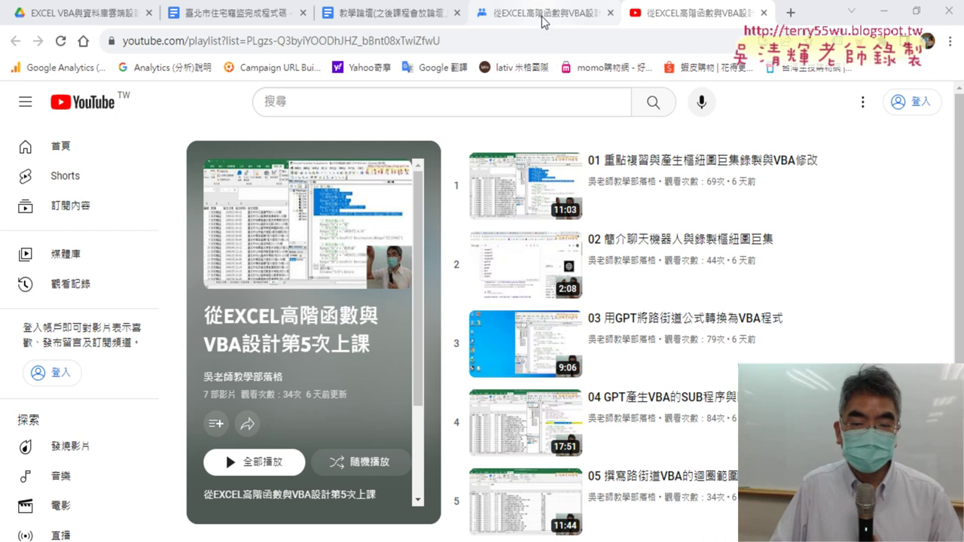
Switch from the YouTube playlist to the Google Groups post for class 5
left_click(544, 21)
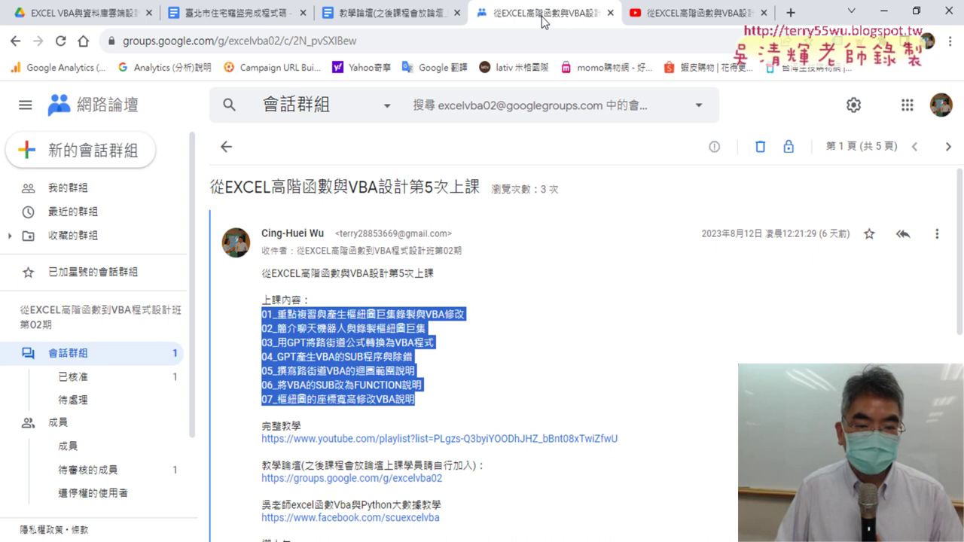
Clear the current highlight and select 聊天機器人 in item 02 of the post
left_click(377, 314)
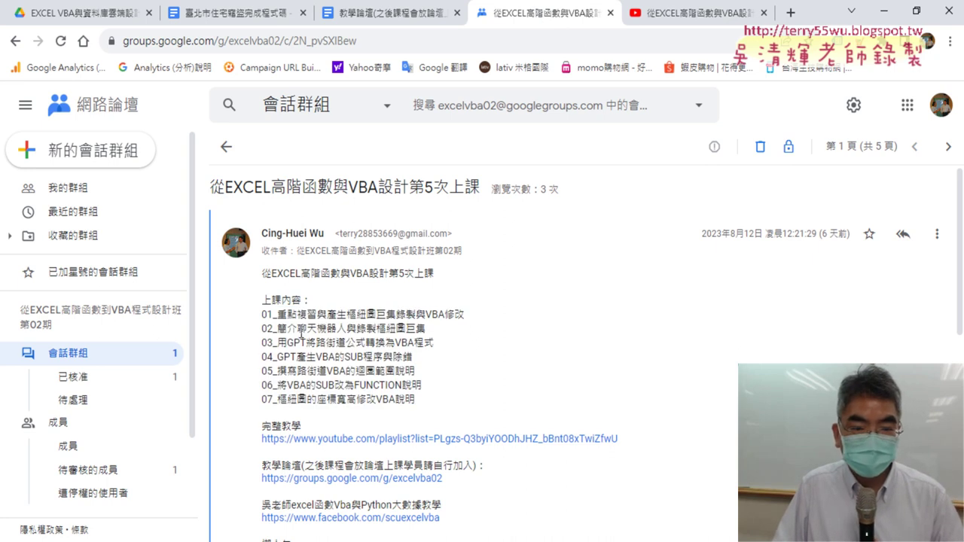
left_click_drag(302, 329, 345, 332)
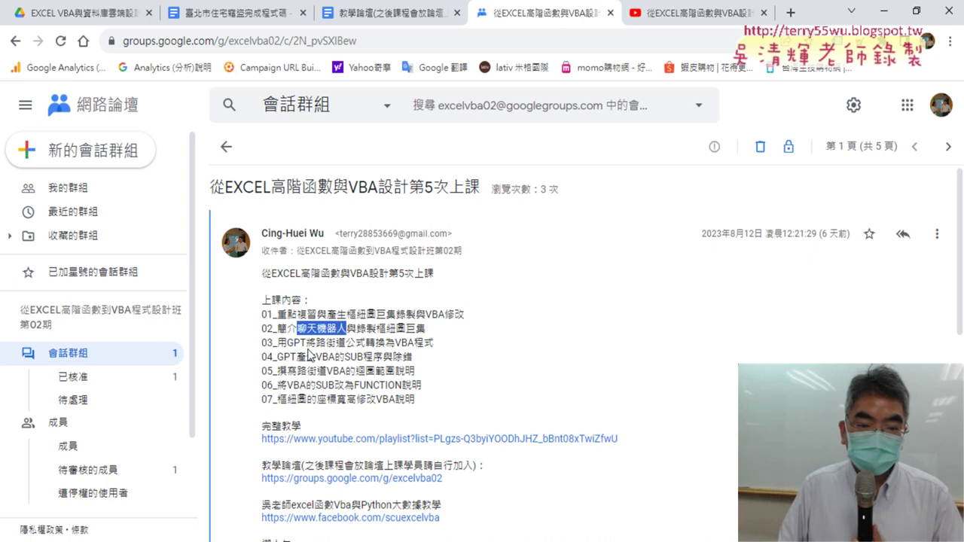
Select the item 03 text GPT將路街道公式轉換為VBA程式
left_click_drag(287, 343, 436, 346)
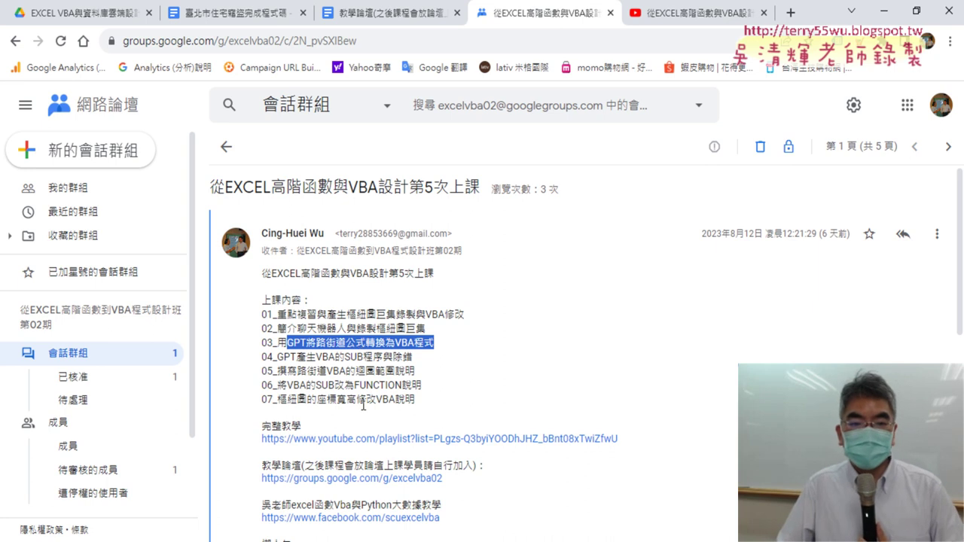
Select the word FUNCTION in item 06 of the class 5 post
mouse_move(355, 385)
left_mouse_down()
mouse_move(417, 387)
mouse_move(408, 389)
left_mouse_up()
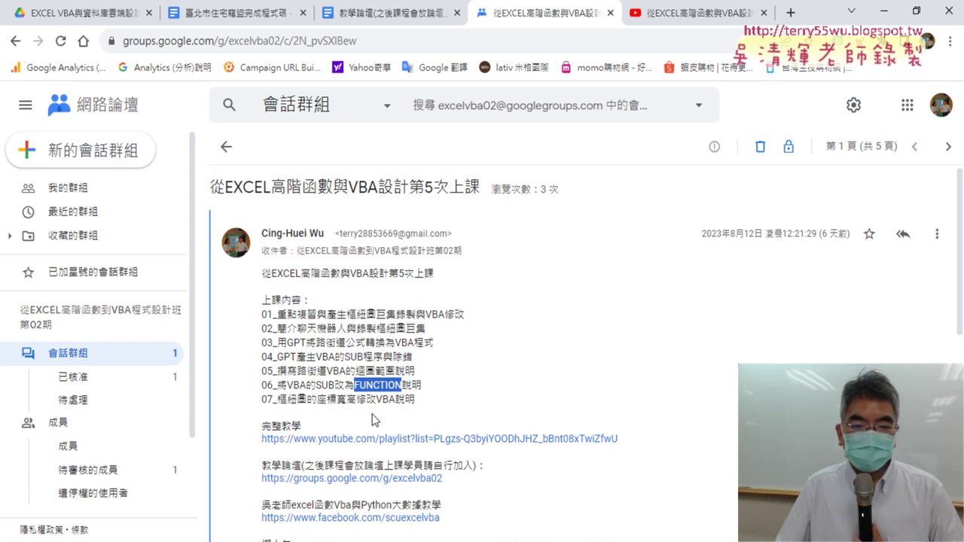
Select the whole item 07 topic on resizing the pivot chart with VBA
left_click_drag(278, 403, 431, 406)
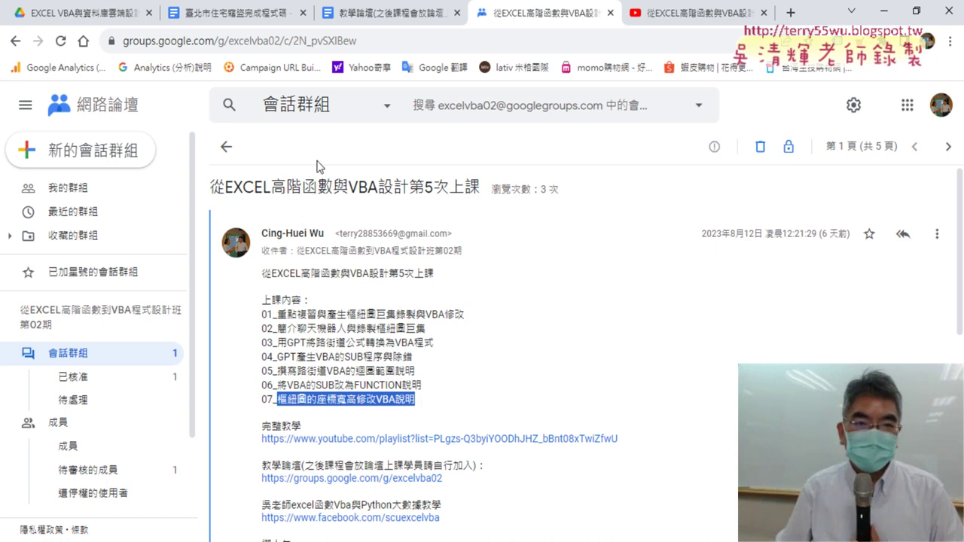
Switch to the 臺北市住宅竊盜完成程式碼 document in Google Docs
left_click(256, 18)
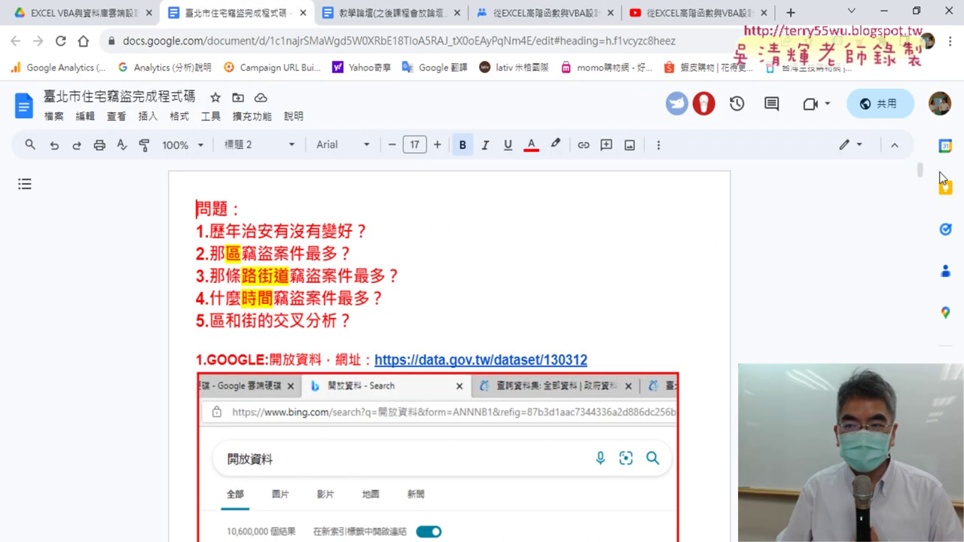
left_click_drag(920, 171, 912, 301)
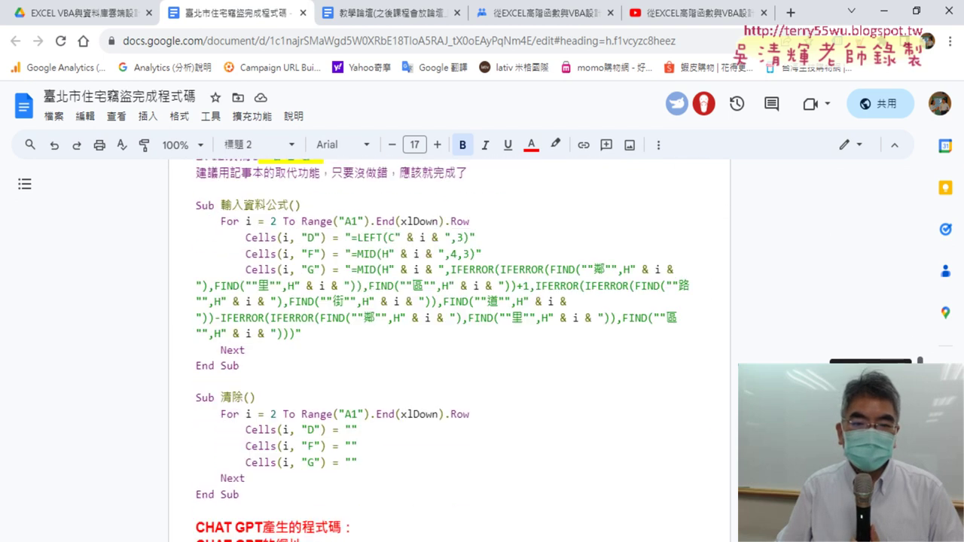
left_click_drag(912, 301, 912, 407)
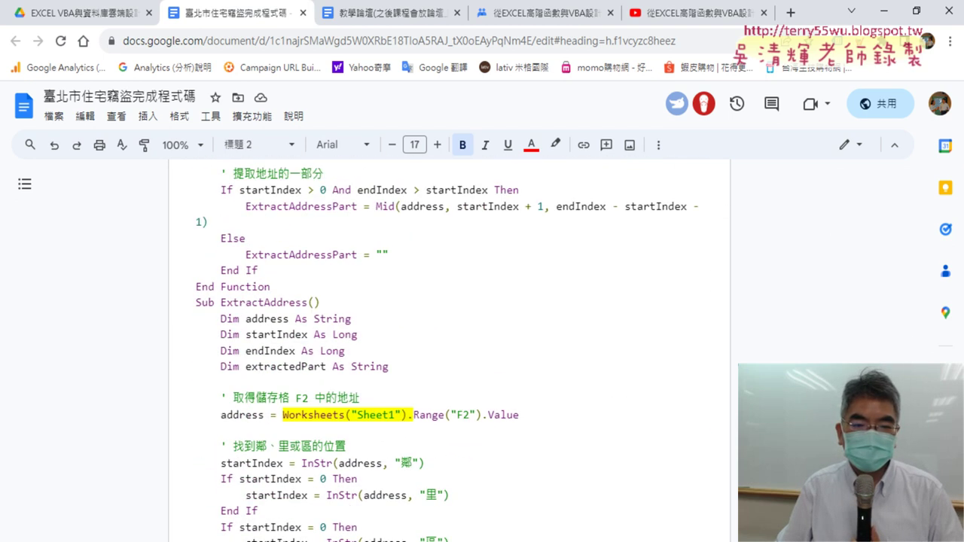
Scroll down the code to the Sub 樞紐圖() procedure, which sizes the chart from Range D2
scroll(316, 237, "up", 4)
scroll(316, 237, "up", 1)
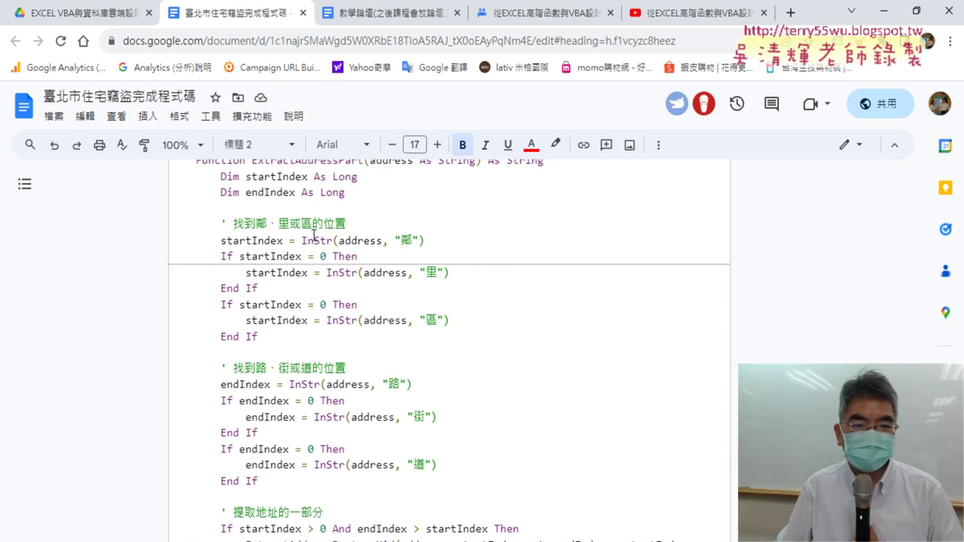
scroll(586, 284, "down", 3)
scroll(588, 284, "down", 4)
scroll(588, 283, "down", 10)
scroll(592, 286, "down", 5)
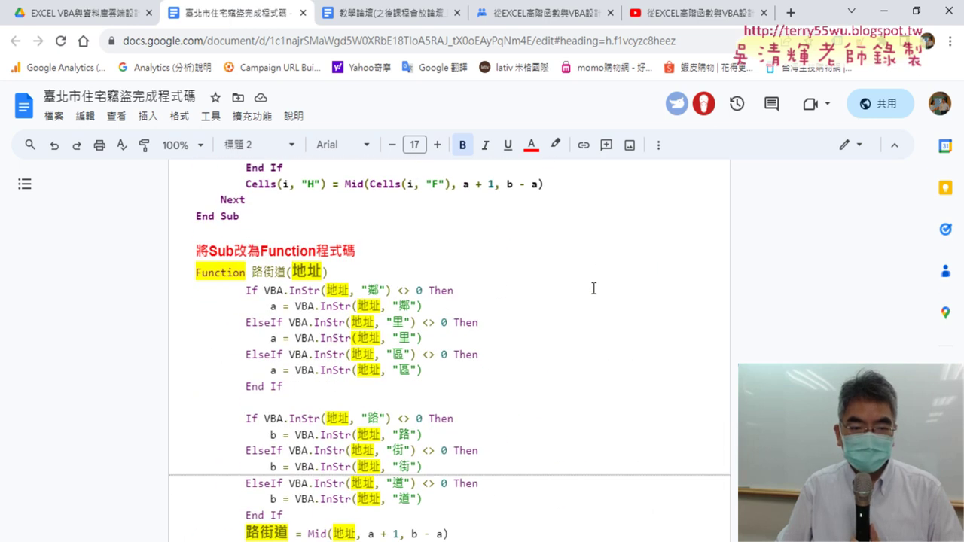
scroll(595, 290, "down", 5)
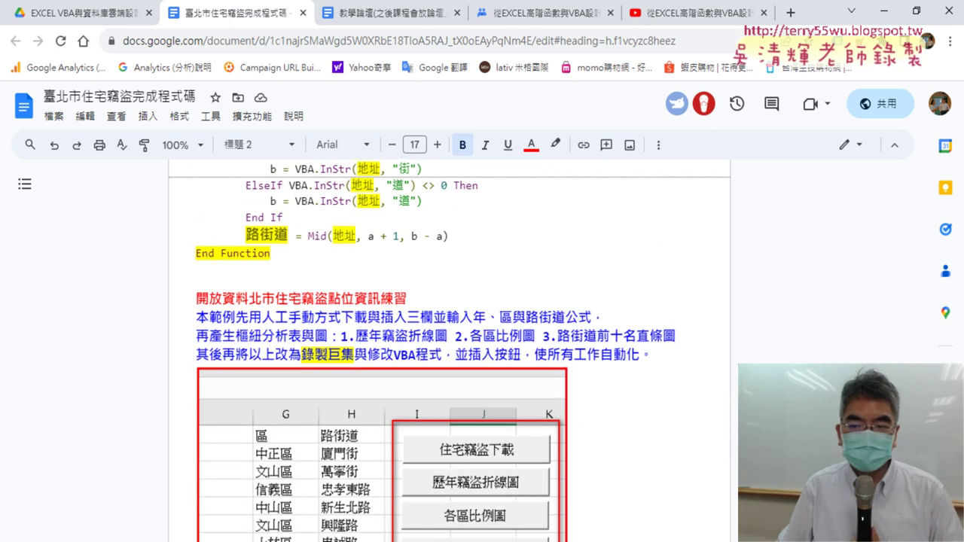
scroll(452, 350, "down", 5)
scroll(452, 350, "down", 5)
scroll(452, 350, "down", 5)
scroll(452, 350, "down", 3)
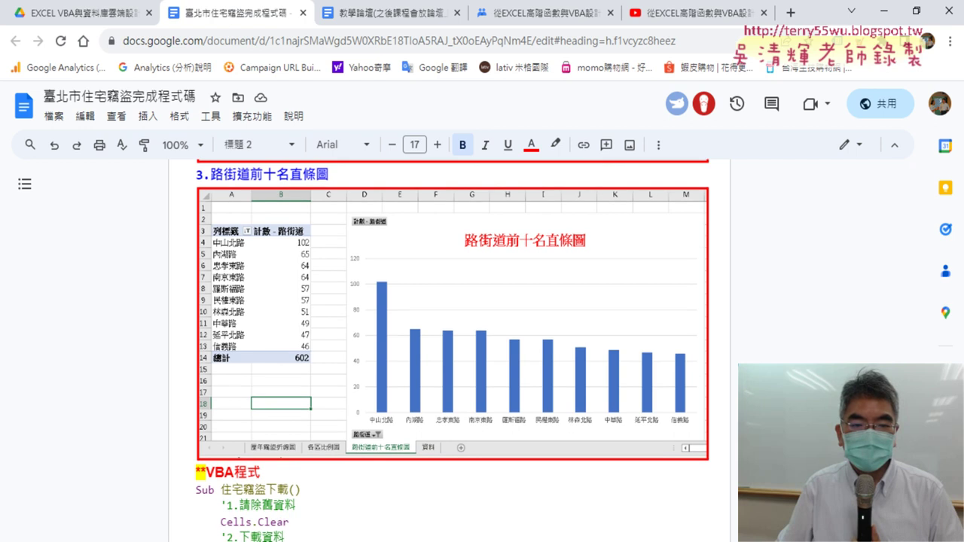
scroll(452, 350, "down", 4)
scroll(452, 350, "down", 1)
scroll(605, 375, "down", 5)
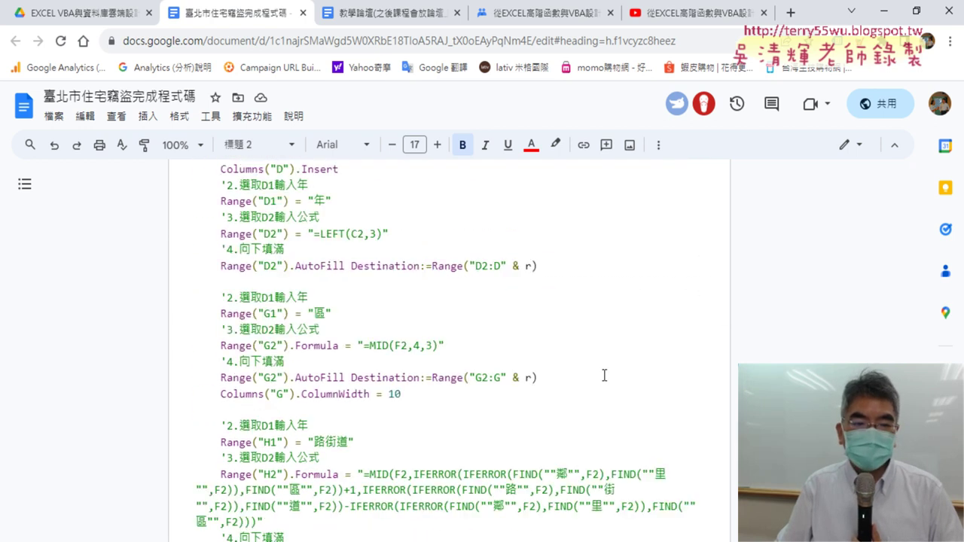
scroll(605, 375, "down", 4)
scroll(605, 374, "down", 3)
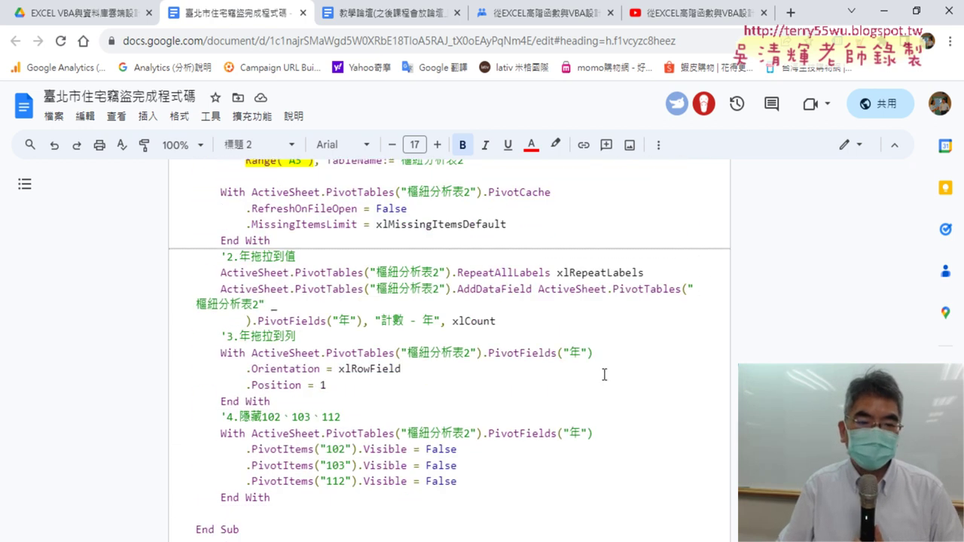
scroll(493, 375, "down", 2)
scroll(388, 312, "down", 1)
scroll(385, 343, "down", 1)
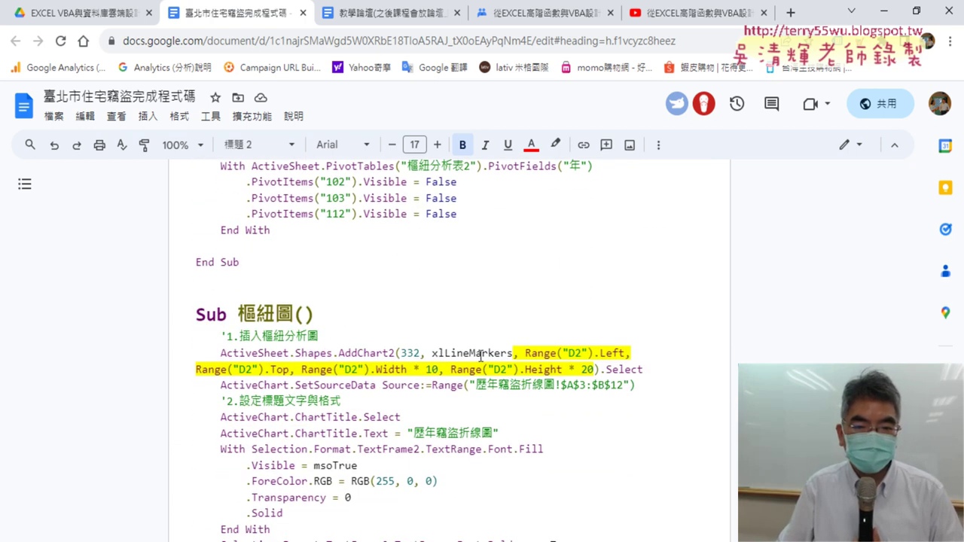
left_click_drag(238, 313, 293, 313)
left_click(645, 377)
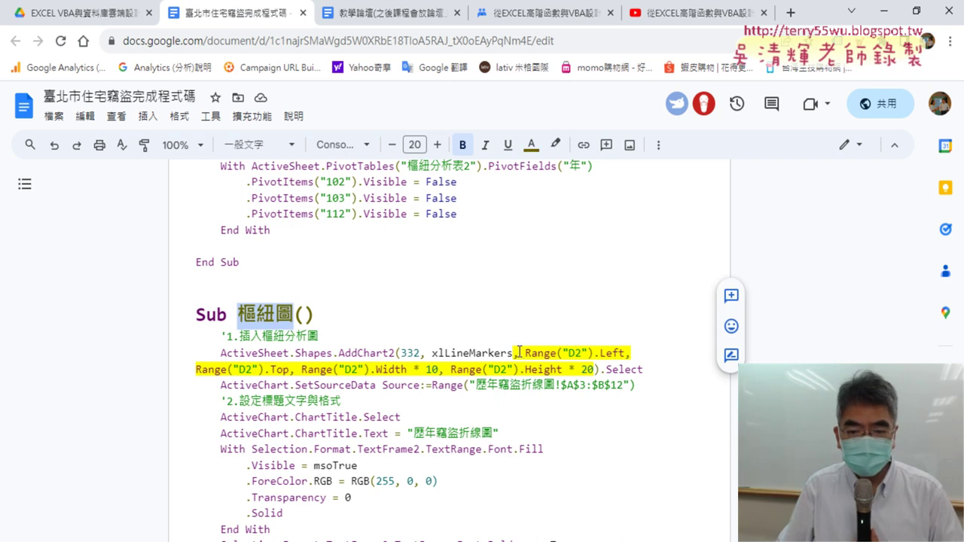
left_click_drag(513, 352, 596, 367)
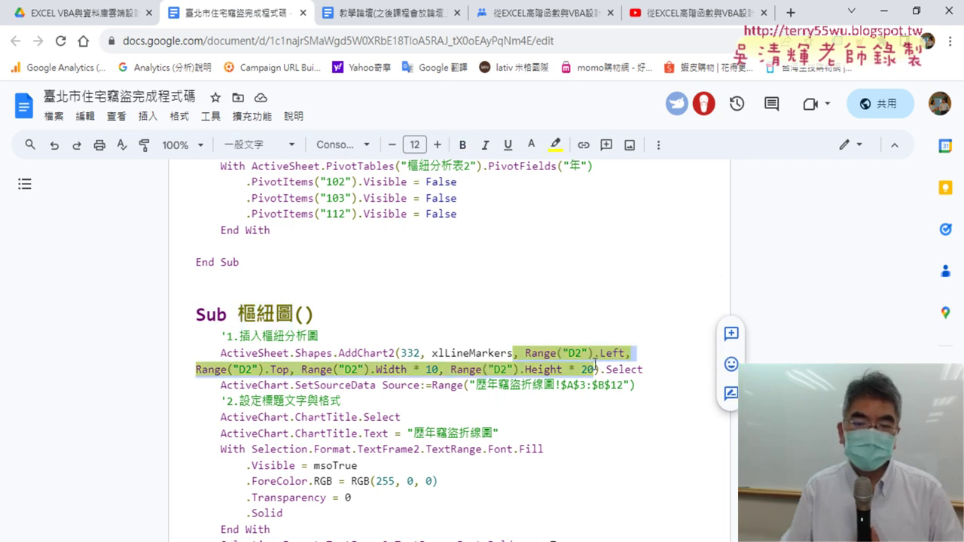
left_click(590, 357)
double_click(520, 353)
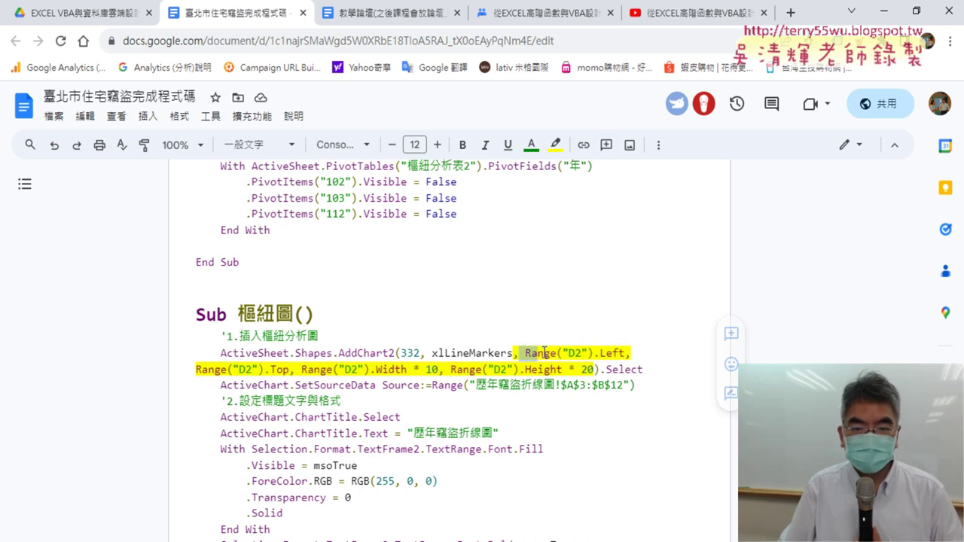
left_click_drag(625, 354, 525, 356)
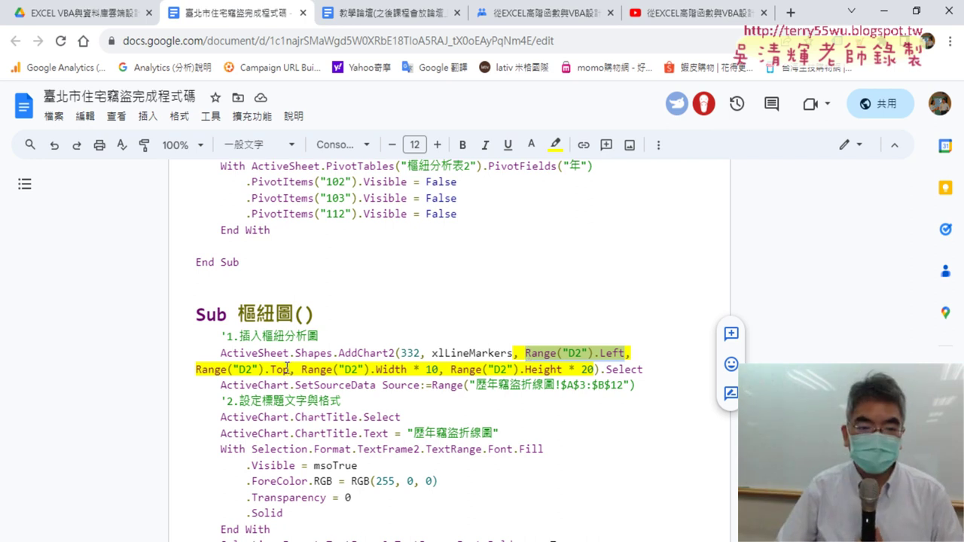
left_click_drag(289, 369, 195, 369)
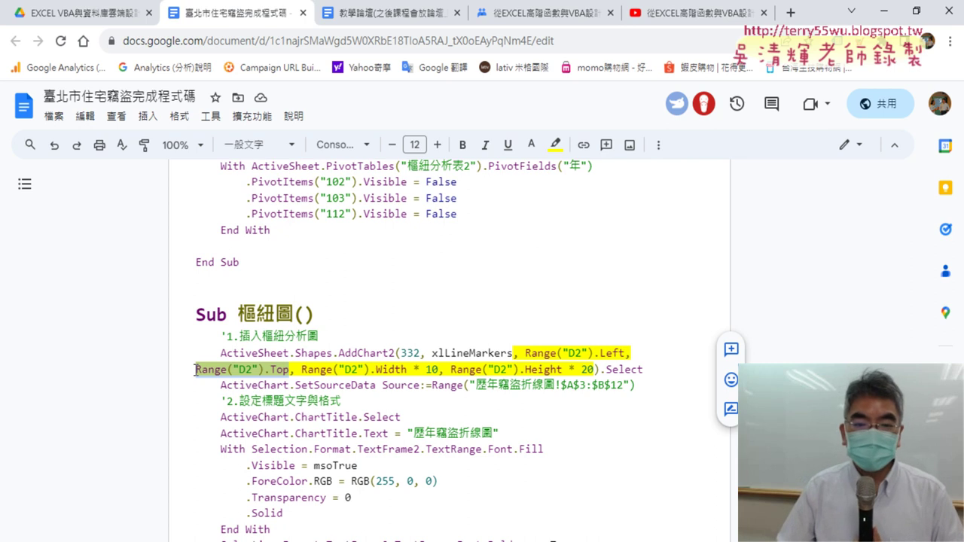
left_click_drag(302, 373, 440, 366)
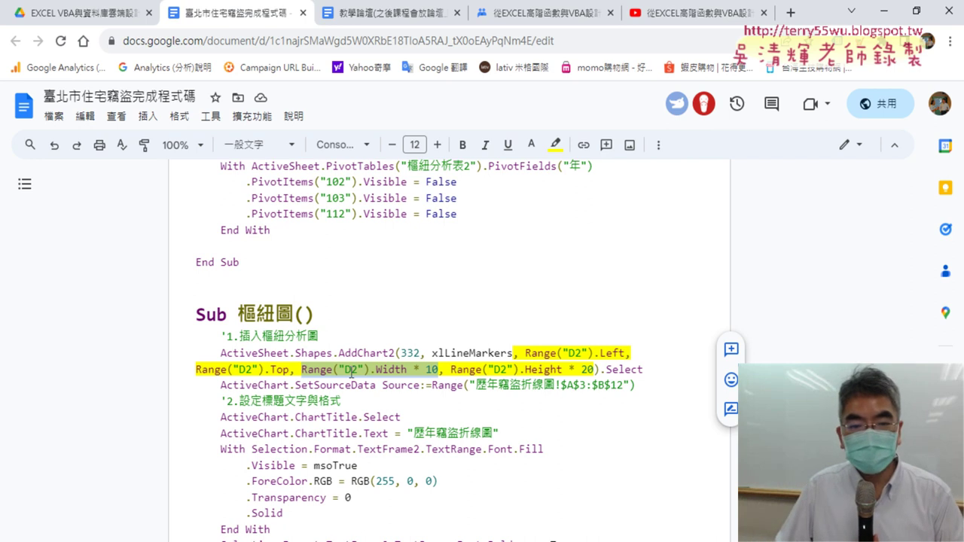
left_click(304, 369)
left_click_drag(418, 370, 442, 369)
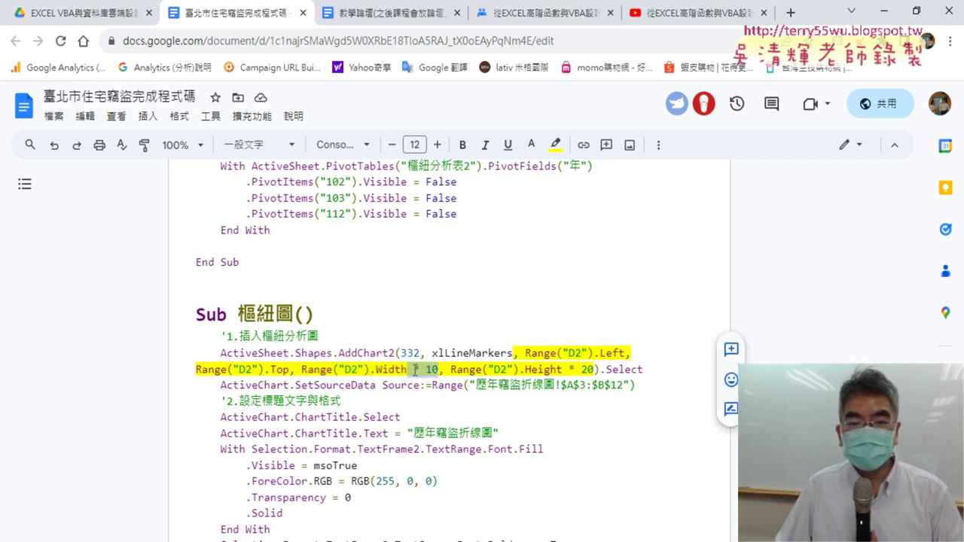
left_click_drag(520, 370, 562, 370)
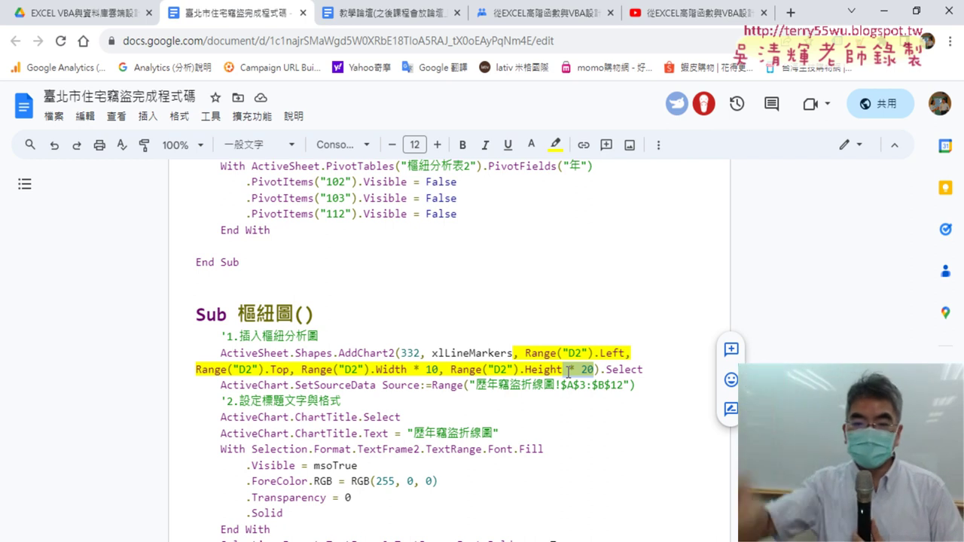
left_click(612, 354)
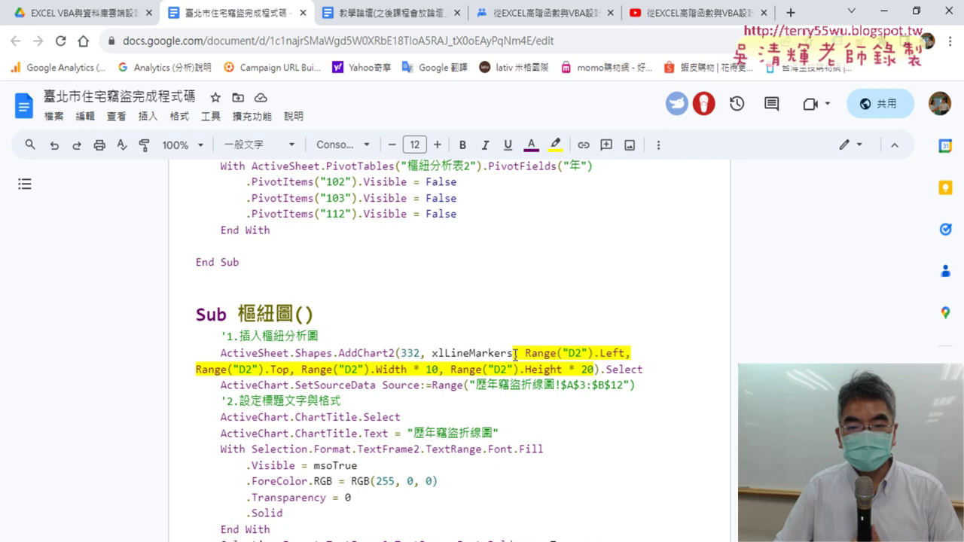
left_click_drag(513, 354, 594, 370)
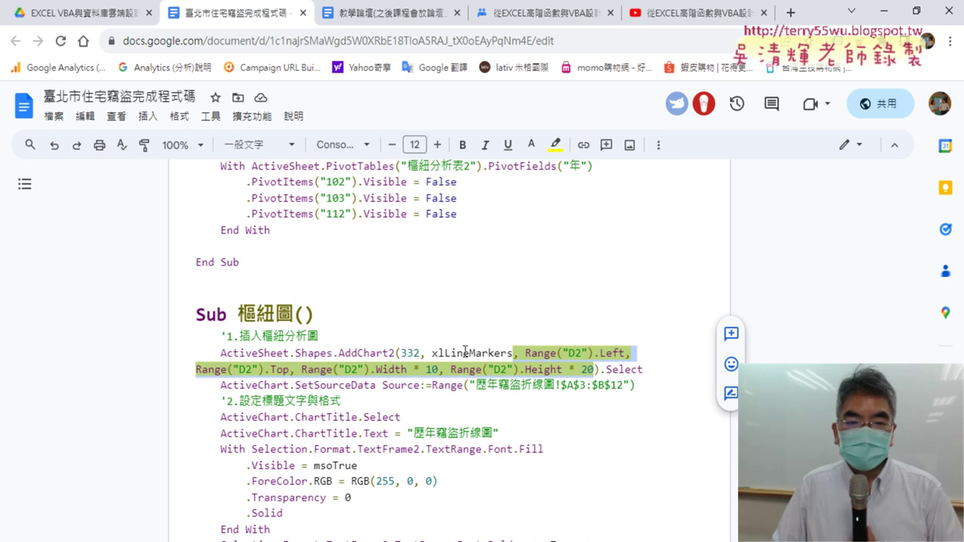
scroll(465, 352, "up", 2)
scroll(465, 351, "up", 1)
scroll(465, 351, "up", 2)
scroll(464, 351, "down", 4)
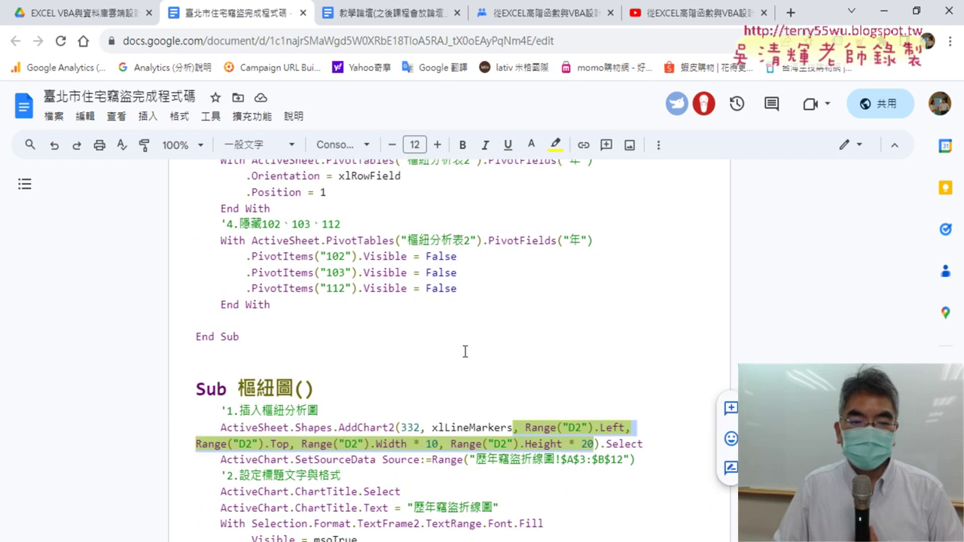
scroll(465, 351, "down", 3)
scroll(465, 351, "down", 2)
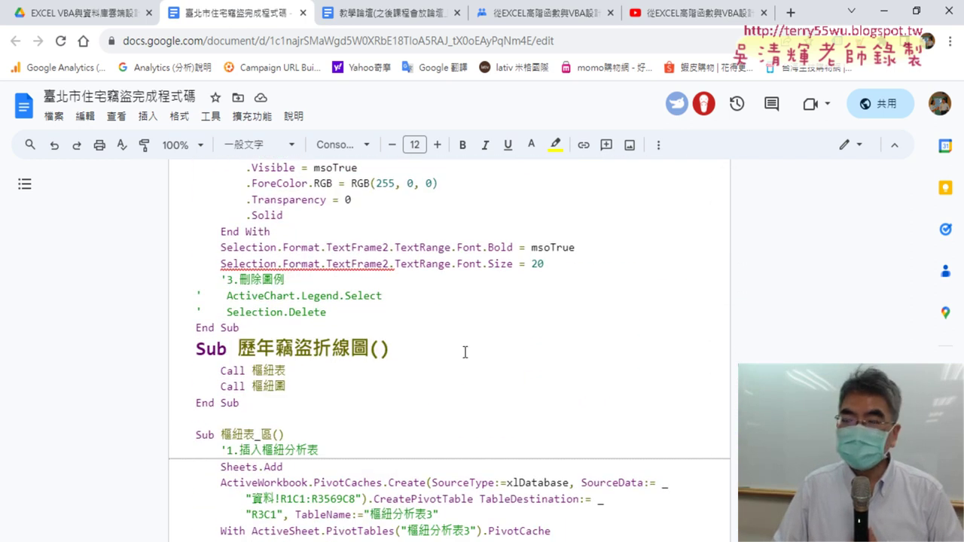
scroll(465, 352, "down", 2)
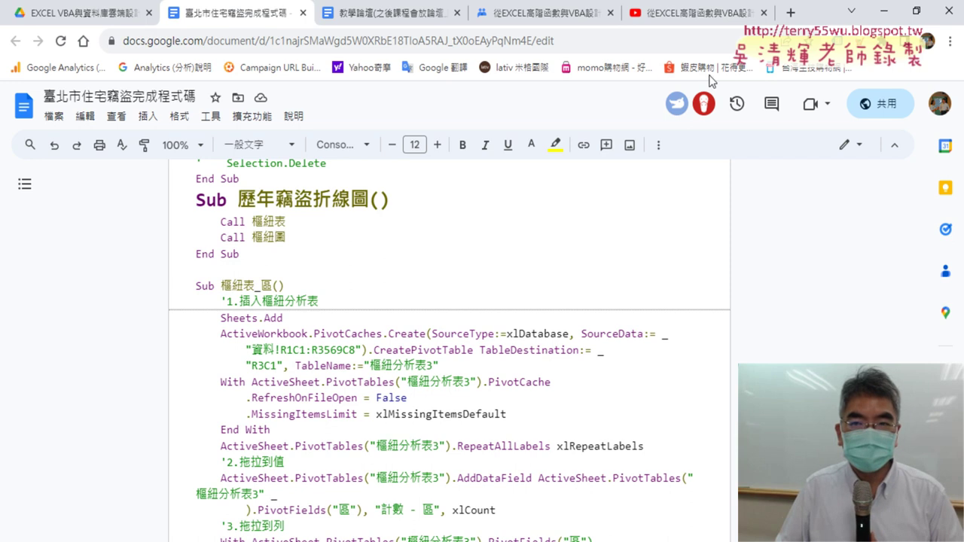
Review the class 5 post's topics 01–07, then switch to the 第5次上課 YouTube playlist
left_click(567, 15)
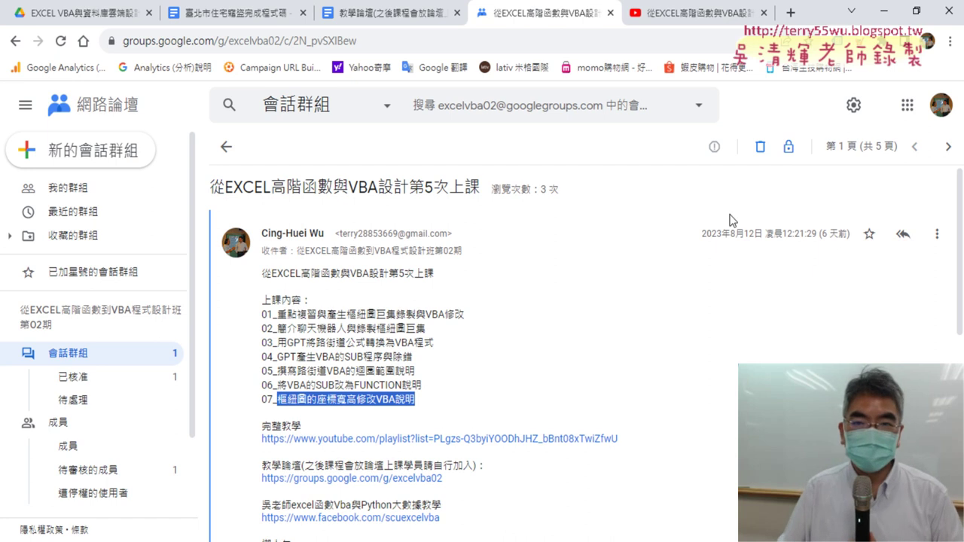
left_click(714, 24)
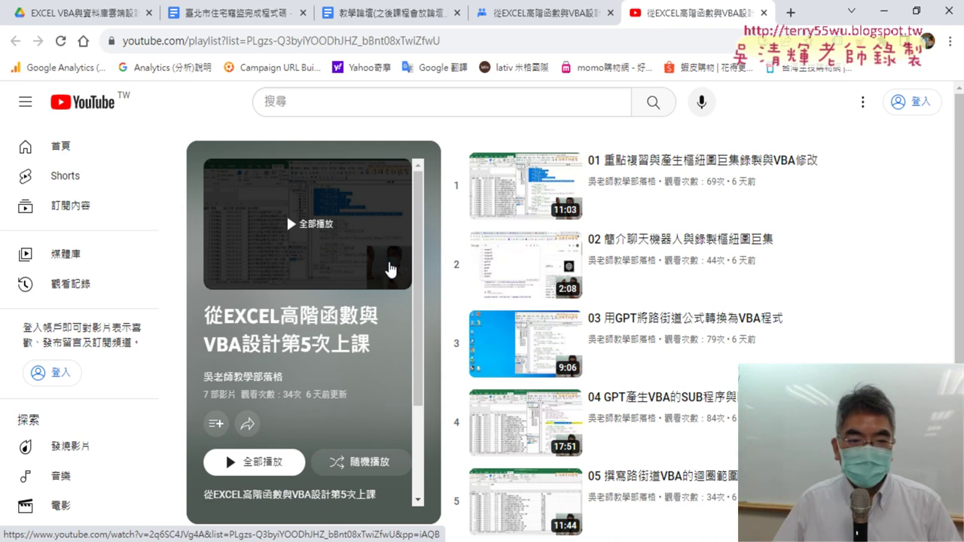
mouse_move(678, 344)
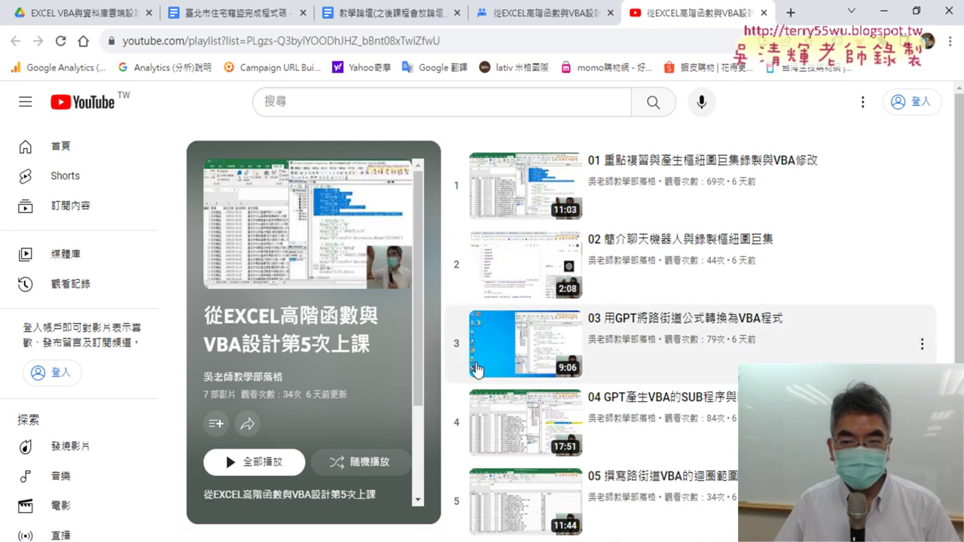
Close the YouTube playlist with Ctrl+W and minimize the browser to the desktop
scroll(898, 323, "down", 2)
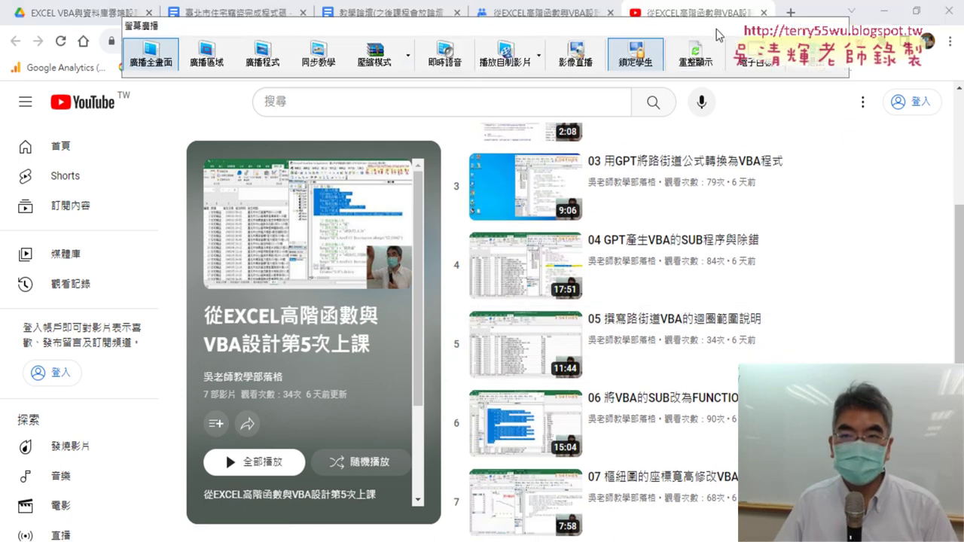
key("ctrl+w")
left_click(538, 291)
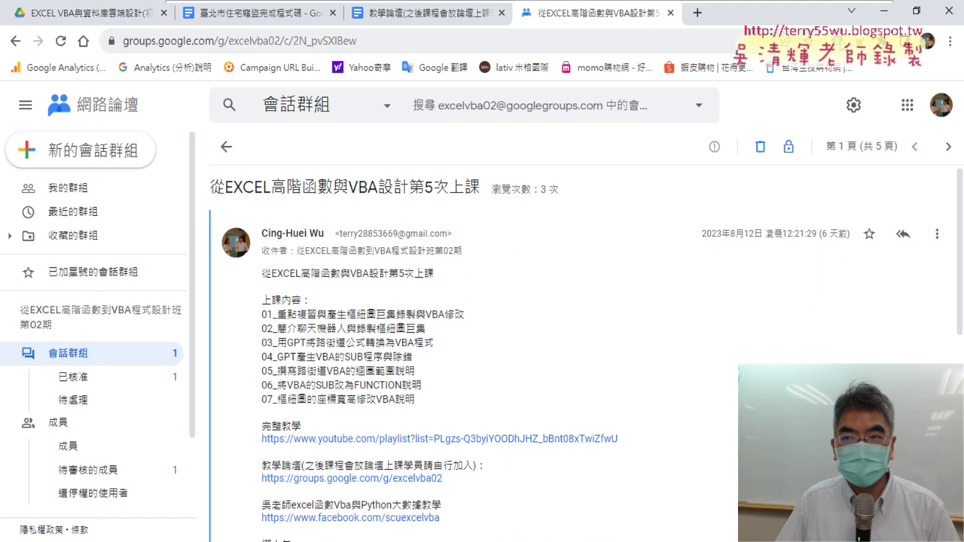
left_click(884, 13)
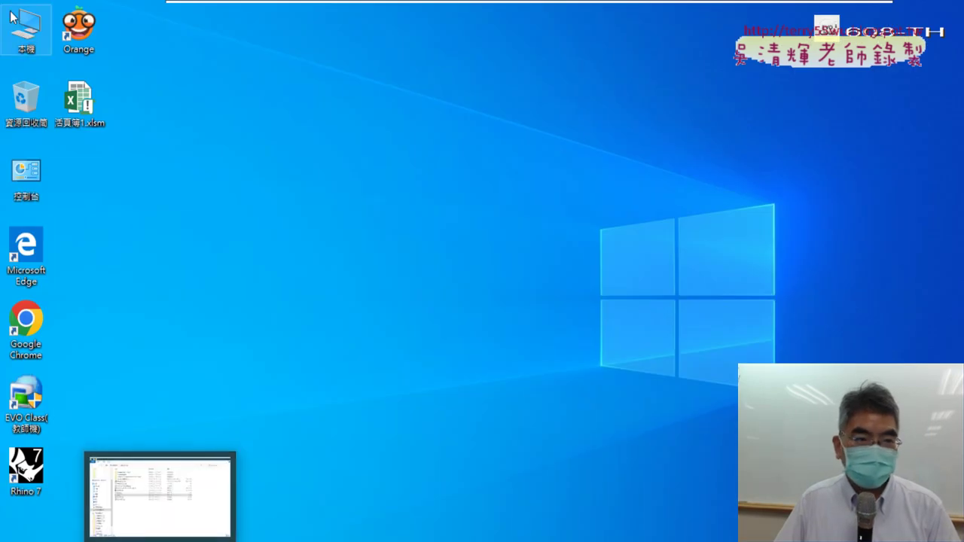
Browse from This PC to USB drive F: and into (上課資料)_112 > 105_EXCEL VBA > 02_範例
double_click(26, 31)
double_click(593, 355)
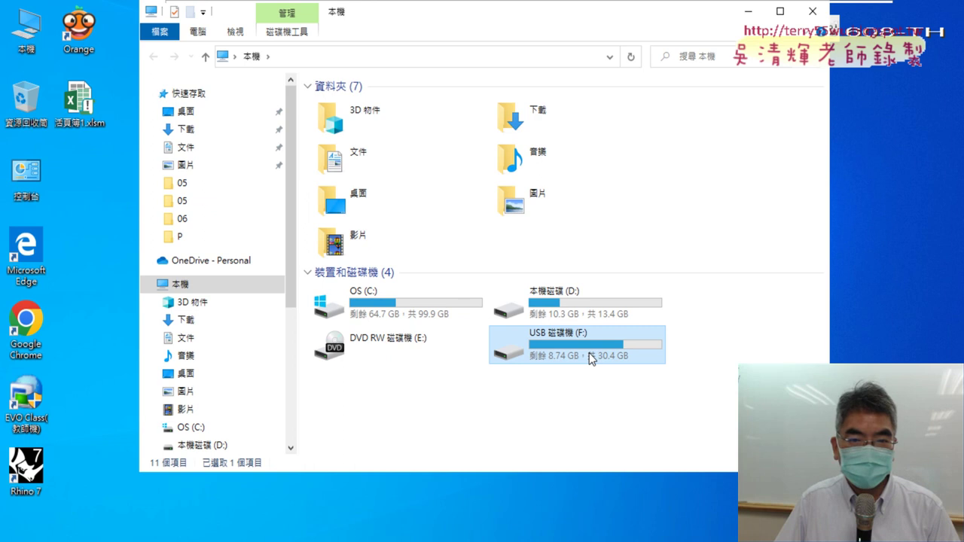
double_click(391, 136)
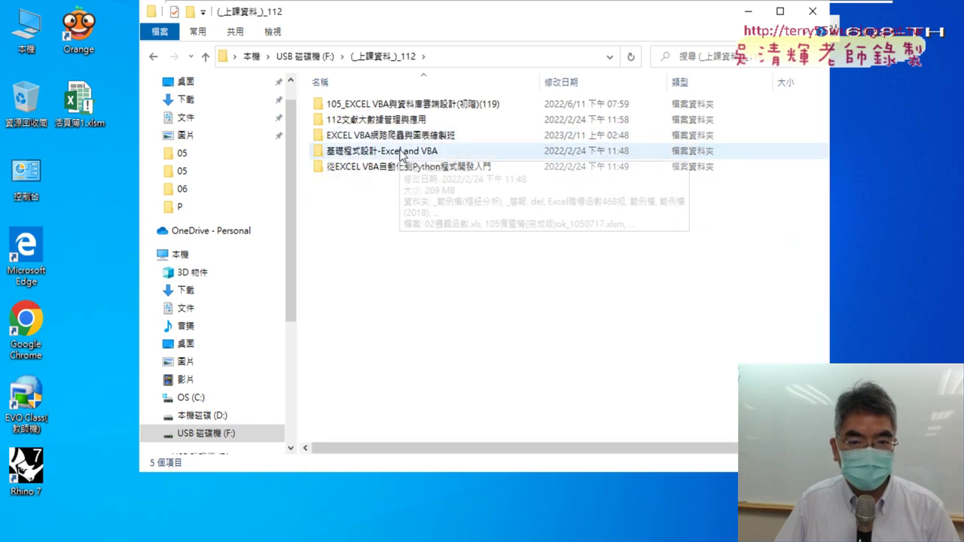
double_click(377, 104)
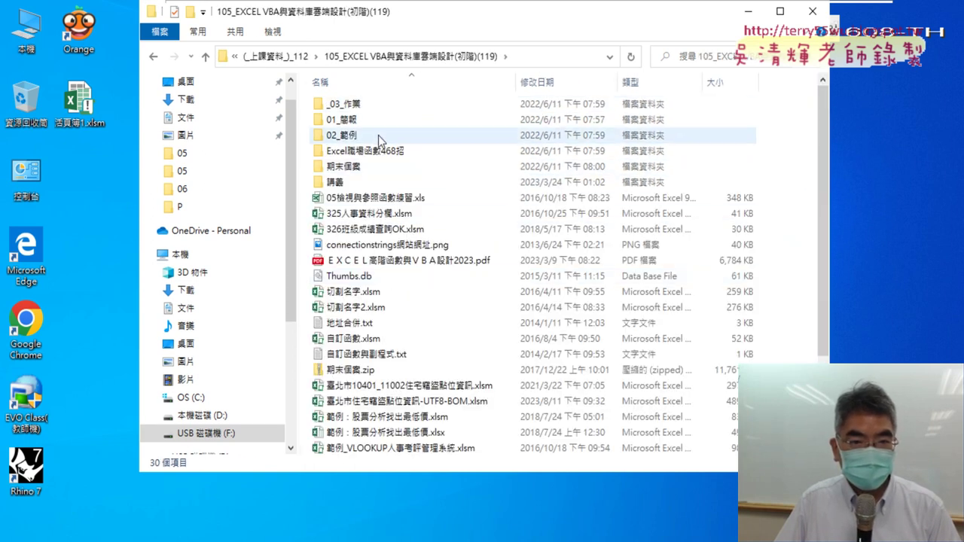
double_click(378, 135)
Sort by date, go into 範例檔(機械VBA2) > 04數學函數, and open 黑名單篩選_.xlsx
left_click(521, 83)
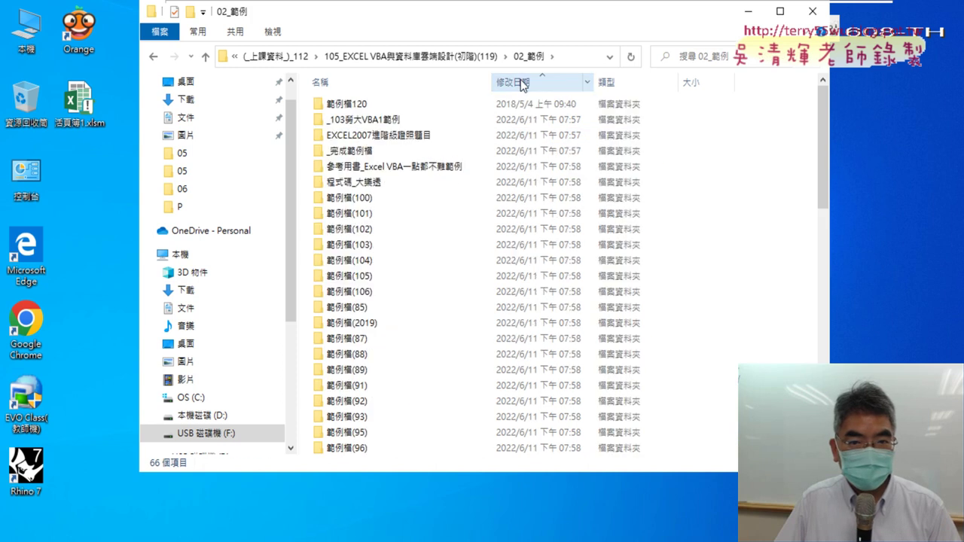
scroll(517, 241, "down", 5)
scroll(516, 241, "down", 5)
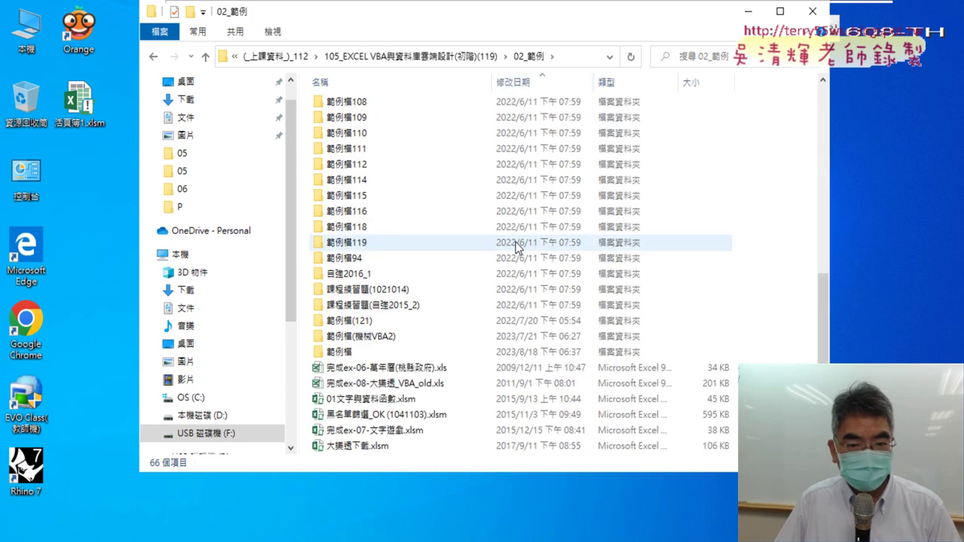
scroll(517, 242, "down", 2)
double_click(388, 243)
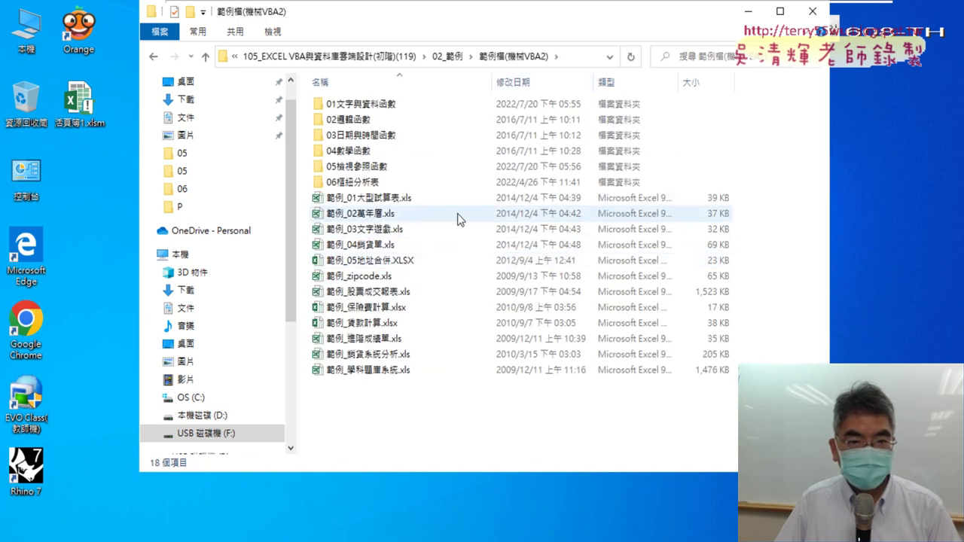
double_click(378, 152)
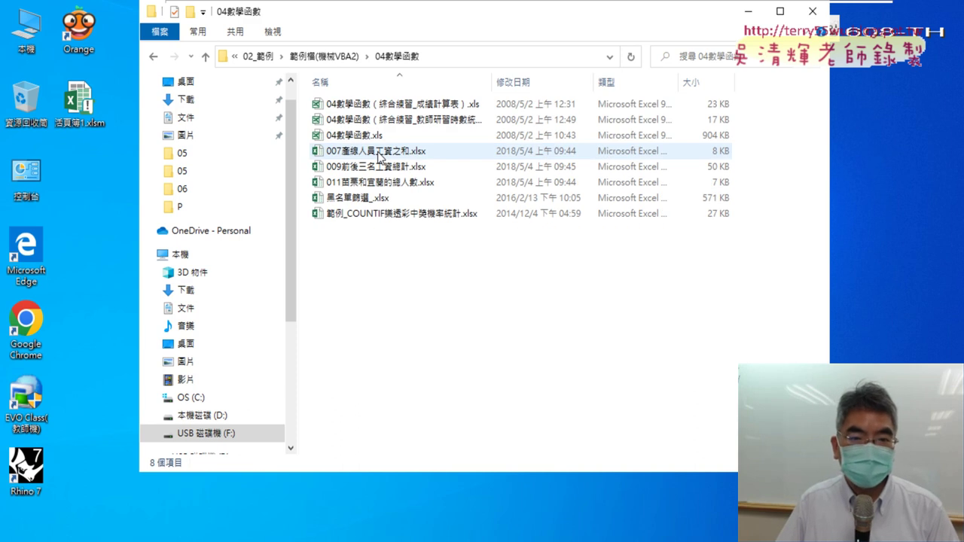
left_click(391, 198)
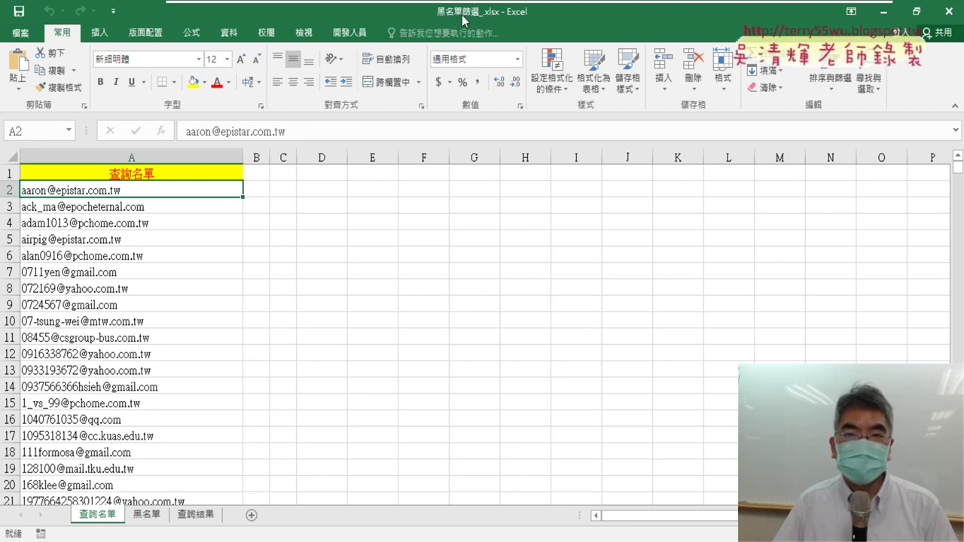
left_click(432, 272)
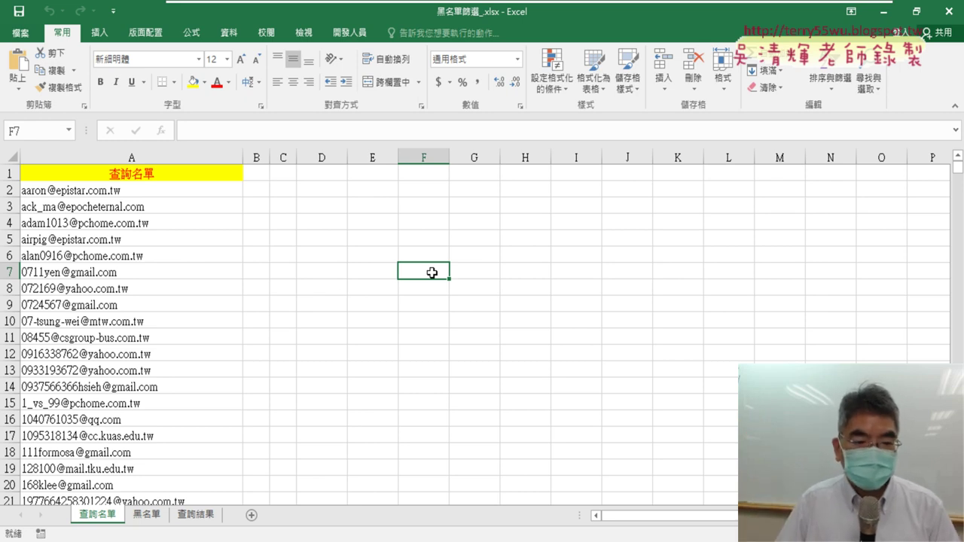
left_click(147, 518)
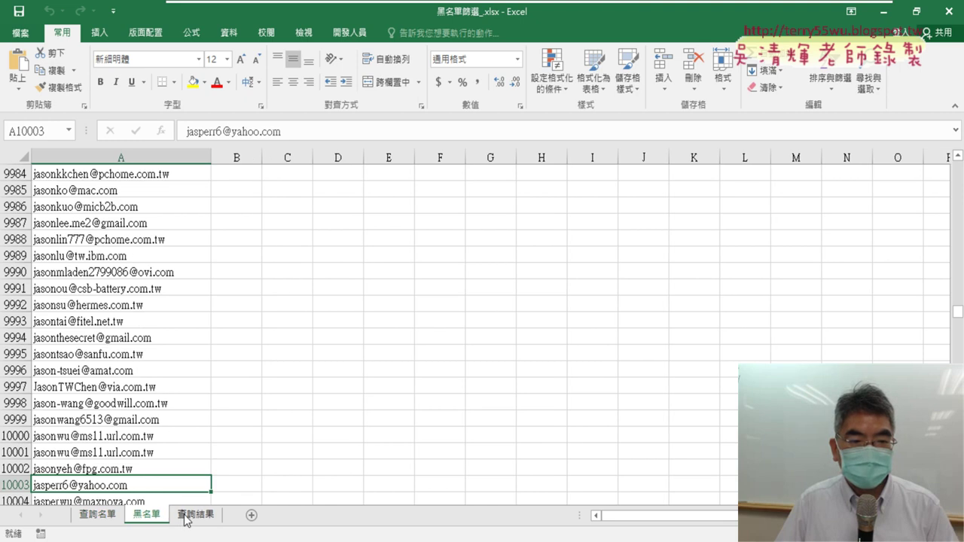
left_click(187, 519)
left_click(108, 517)
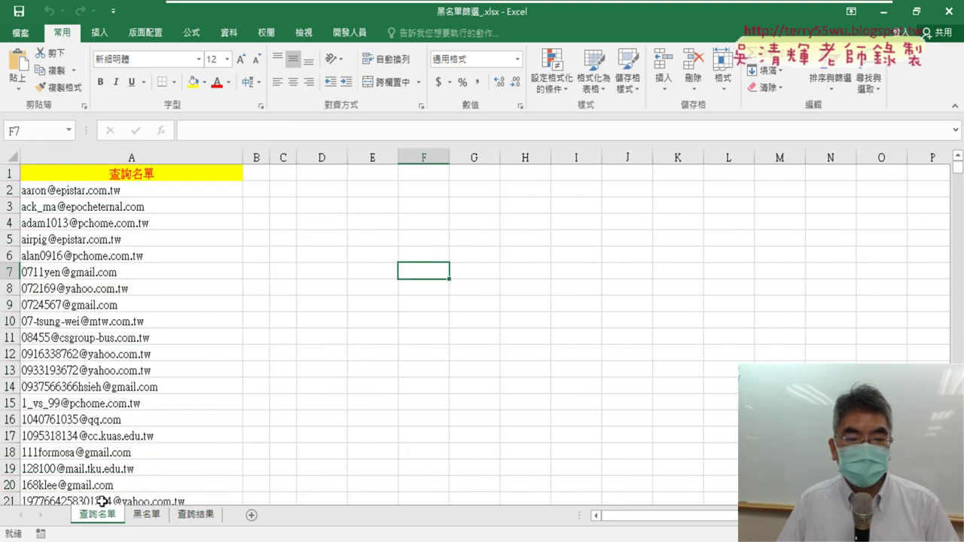
left_click(162, 174)
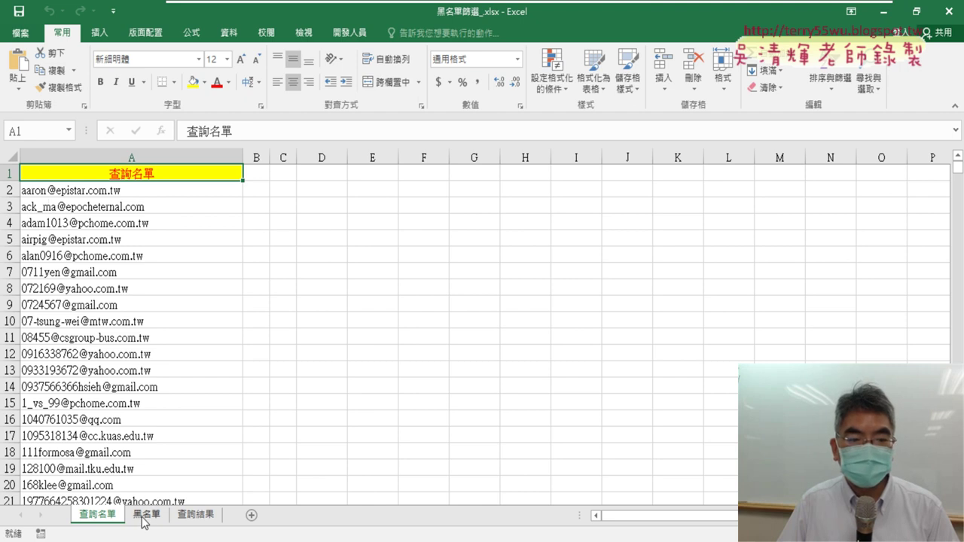
left_click(264, 193)
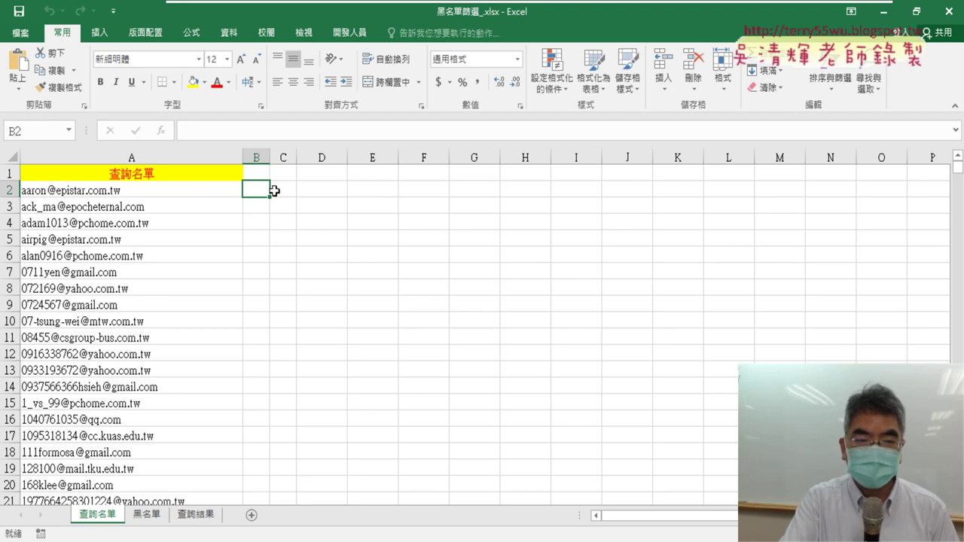
Enter Y in B2 and N in B3 beside the first two e-mails
type("Y")
key("Return")
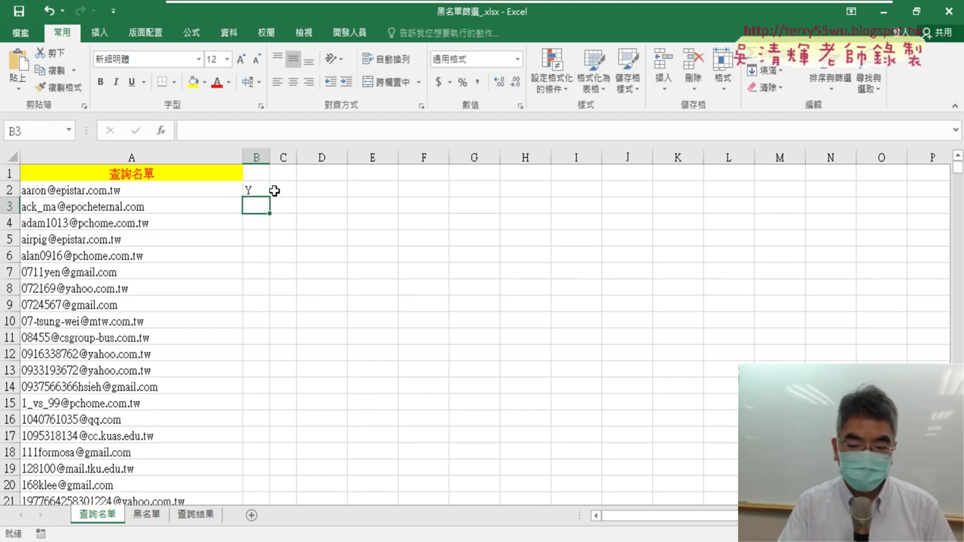
type("N")
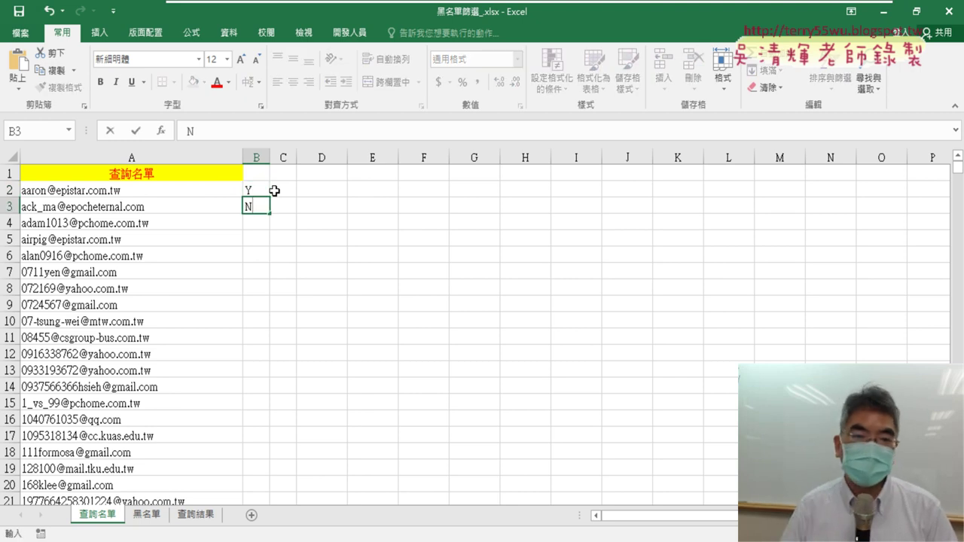
left_click(259, 176)
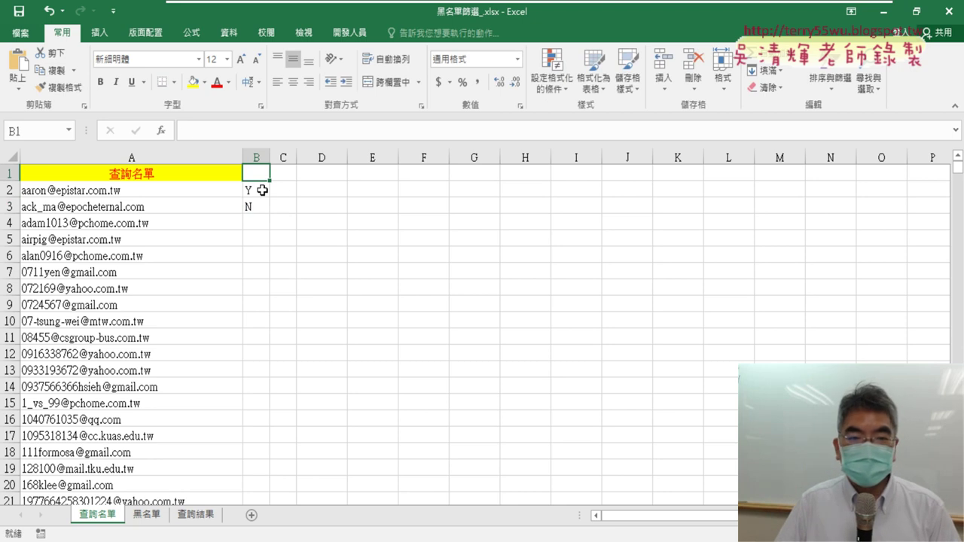
left_click_drag(262, 191, 261, 205)
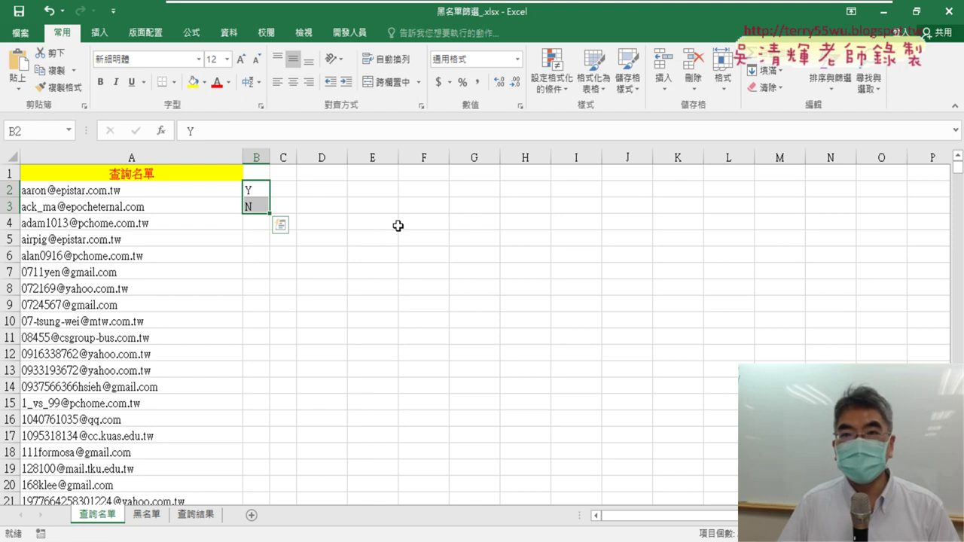
Replace them with 1 in B2 and 0 in B3, then select B2:B3
type("1")
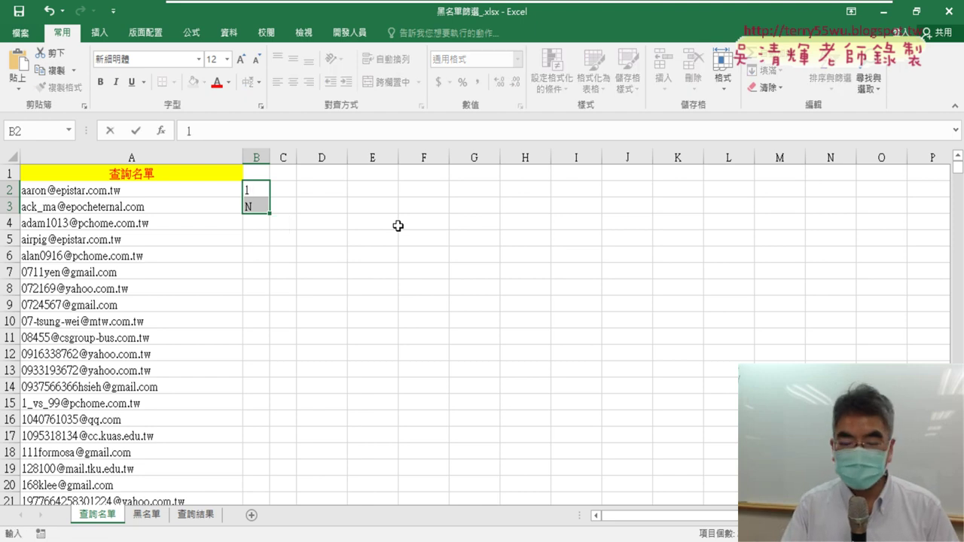
key("Return")
type("0")
key("Up")
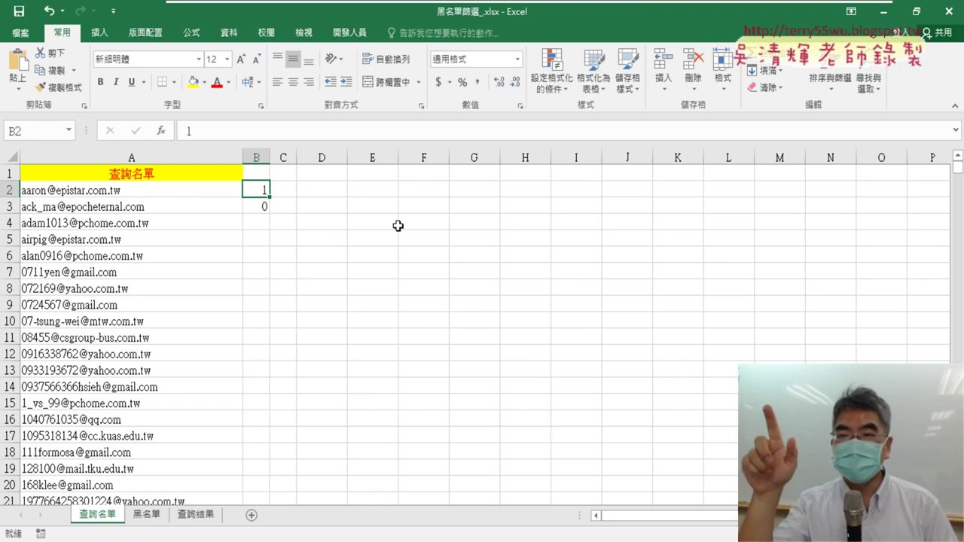
key("Down")
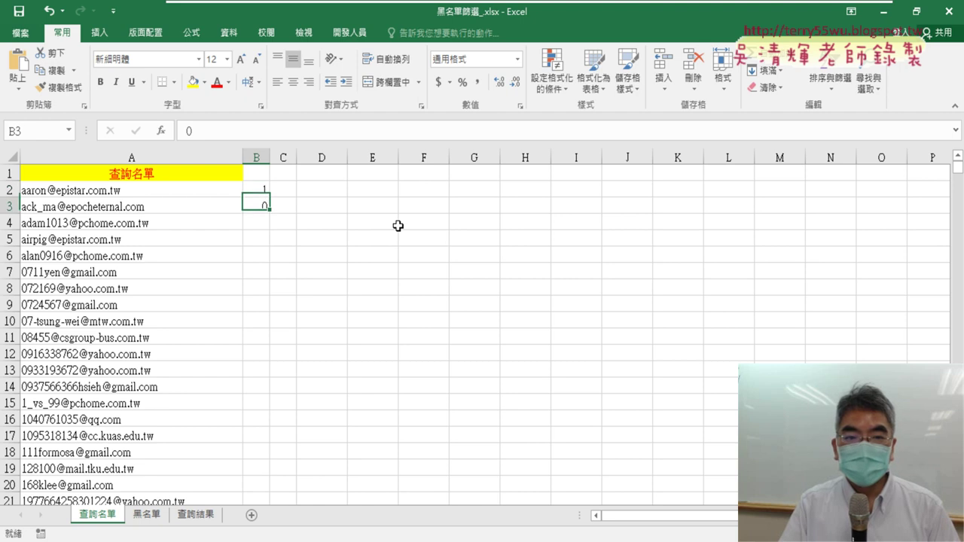
key("Up")
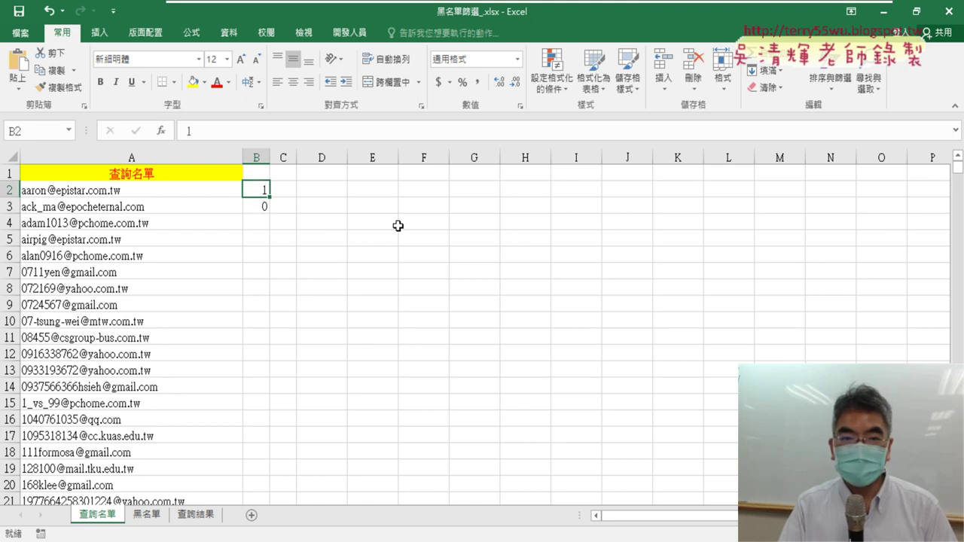
key("shift+Down")
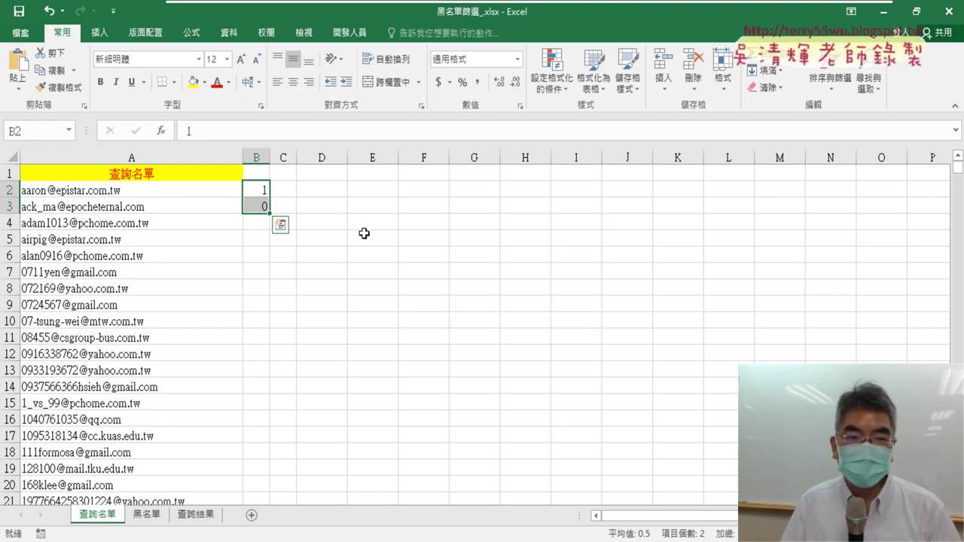
Delete the sample 1 and 0 from B2:B3, then return to 查詢名單 cell A2
key("Delete")
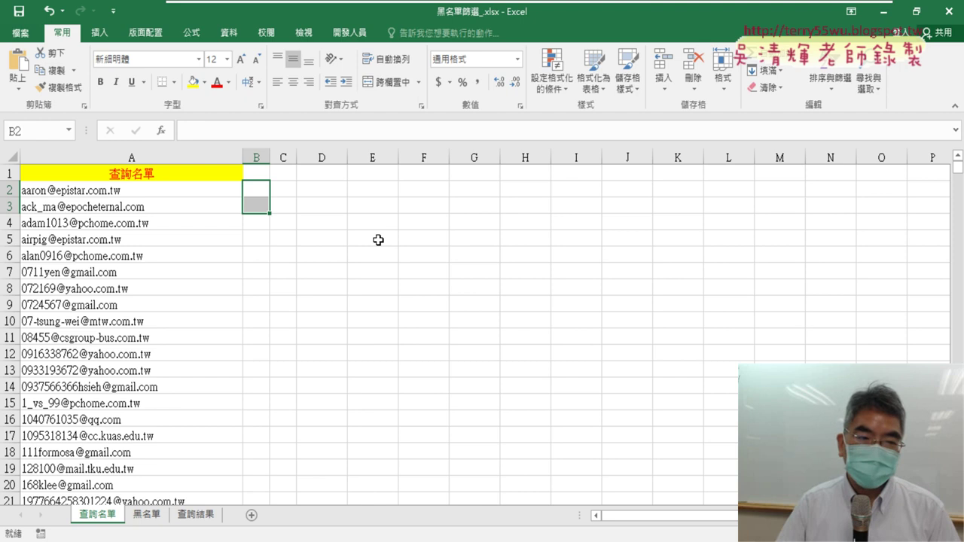
left_click(152, 516)
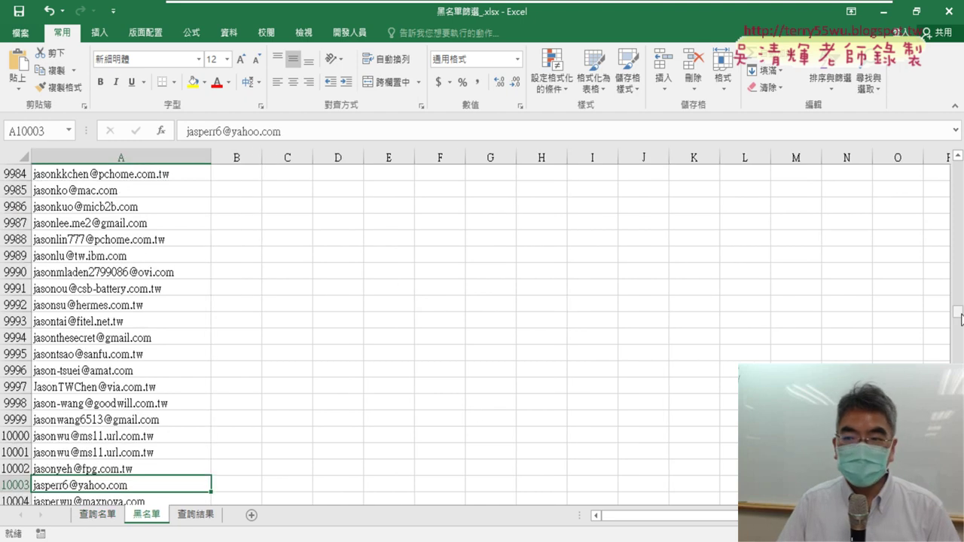
left_click_drag(960, 317, 959, 167)
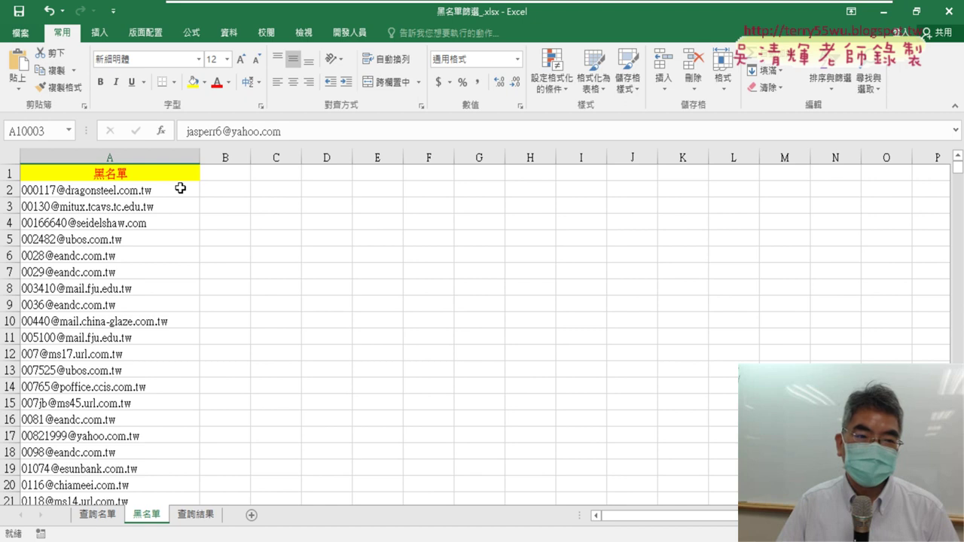
left_click(113, 518)
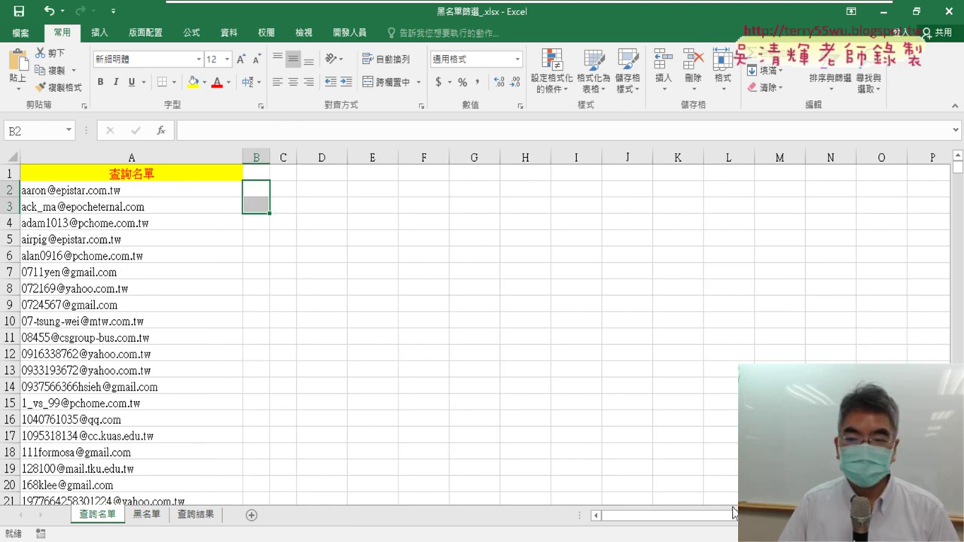
scroll(407, 346, "up", 2, "ctrl")
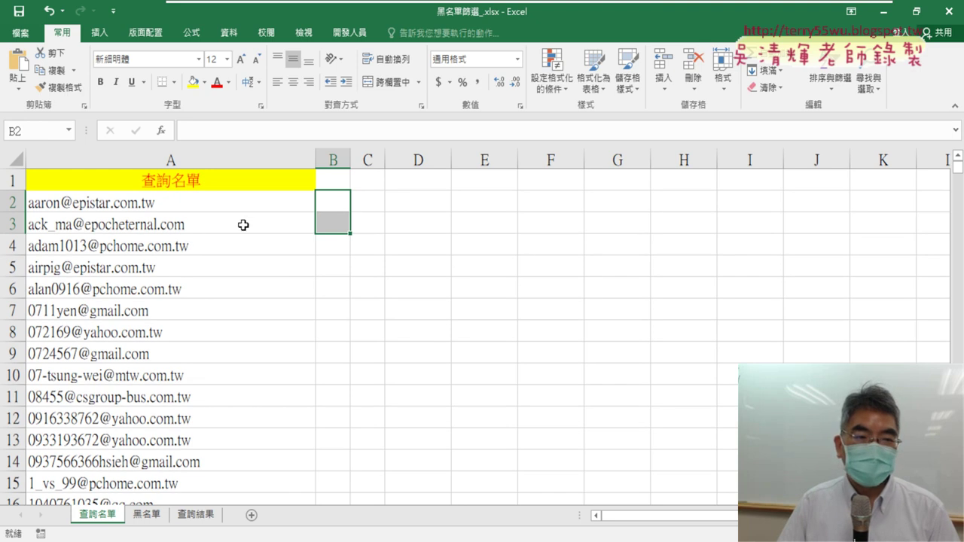
left_click(200, 208)
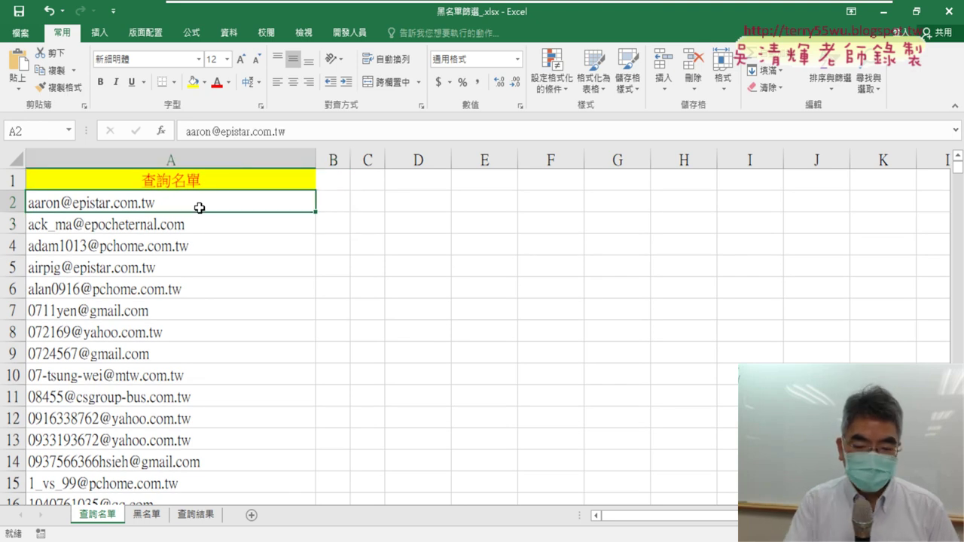
Copy the A2 email and find it on the 黑名單 sheet
key("ctrl+c")
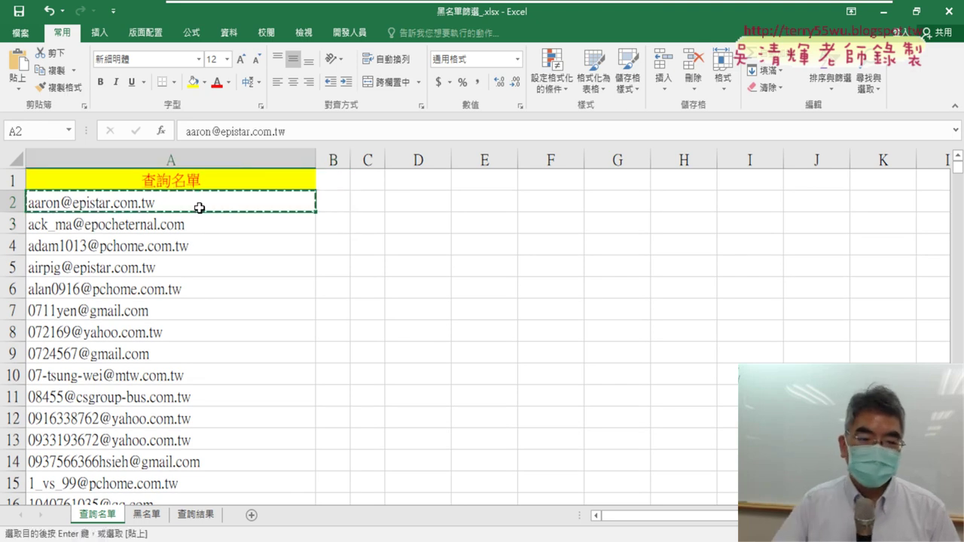
left_click(147, 515)
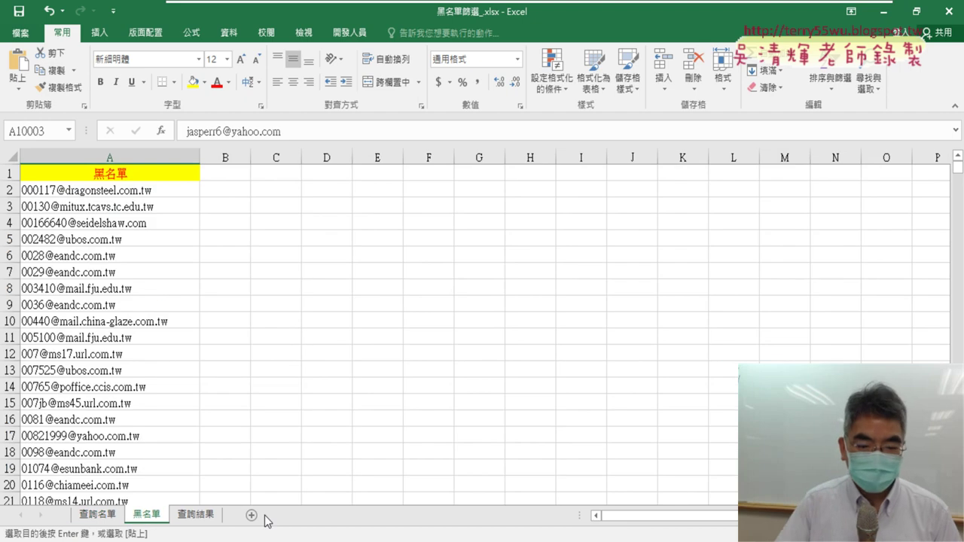
key("ctrl+f")
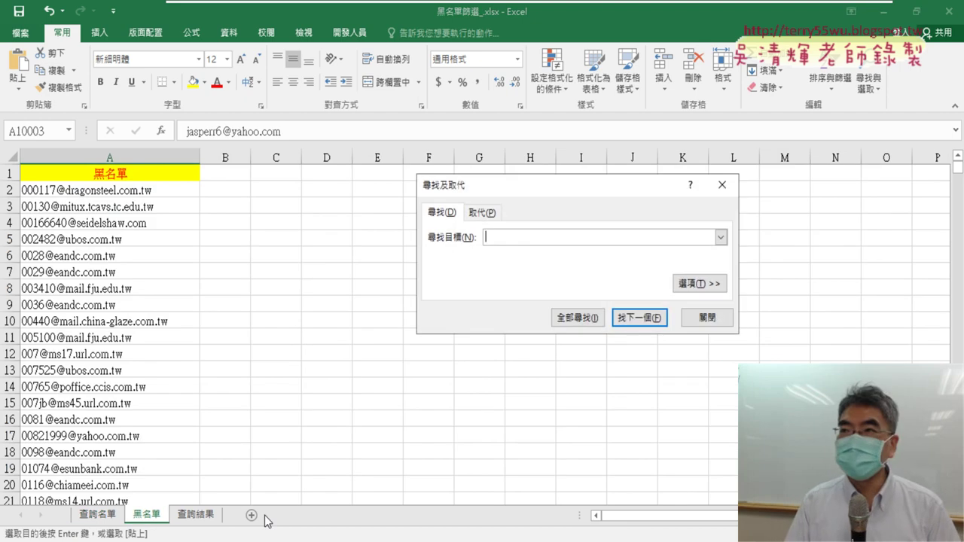
key("ctrl+v")
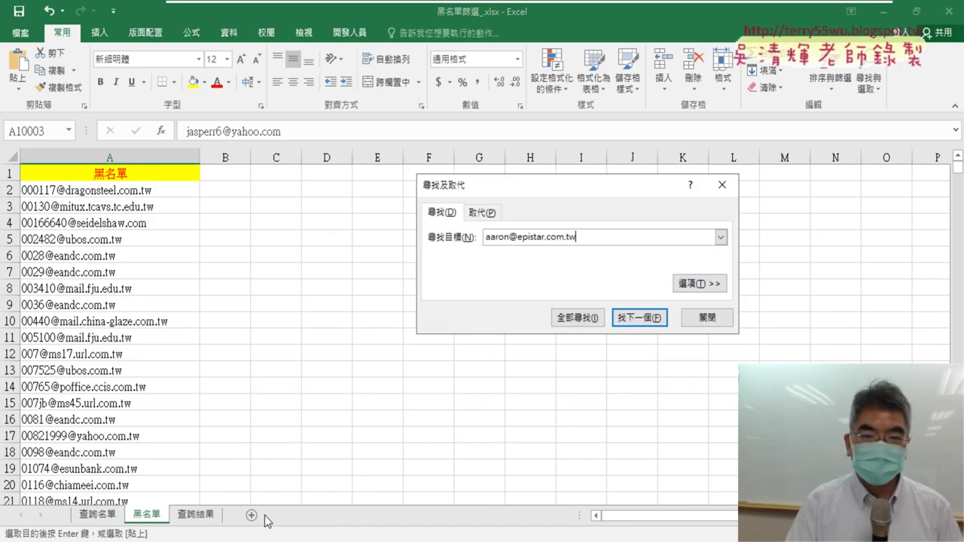
left_click(639, 318)
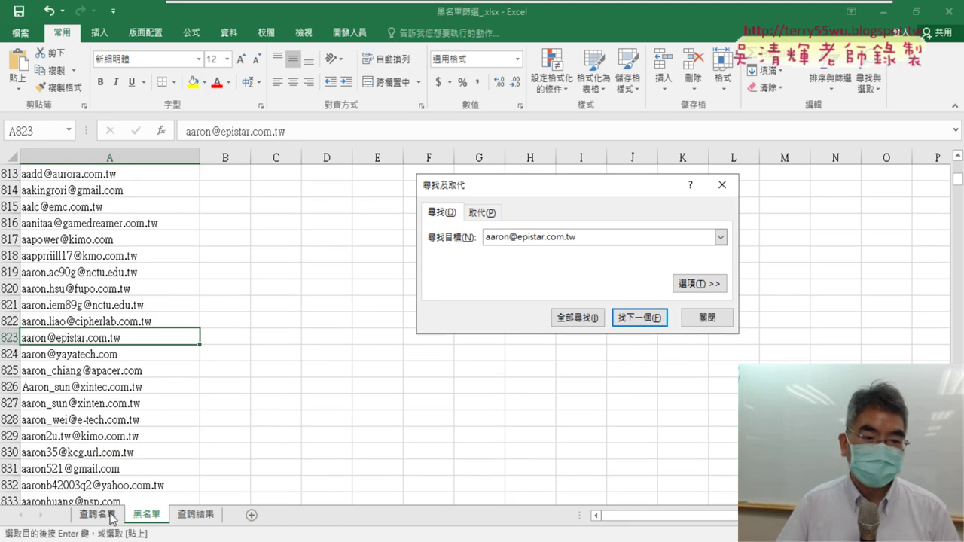
Enter 1 in 查詢名單 cell B2 to mark the match, then close Find
left_click(100, 520)
left_click(334, 205)
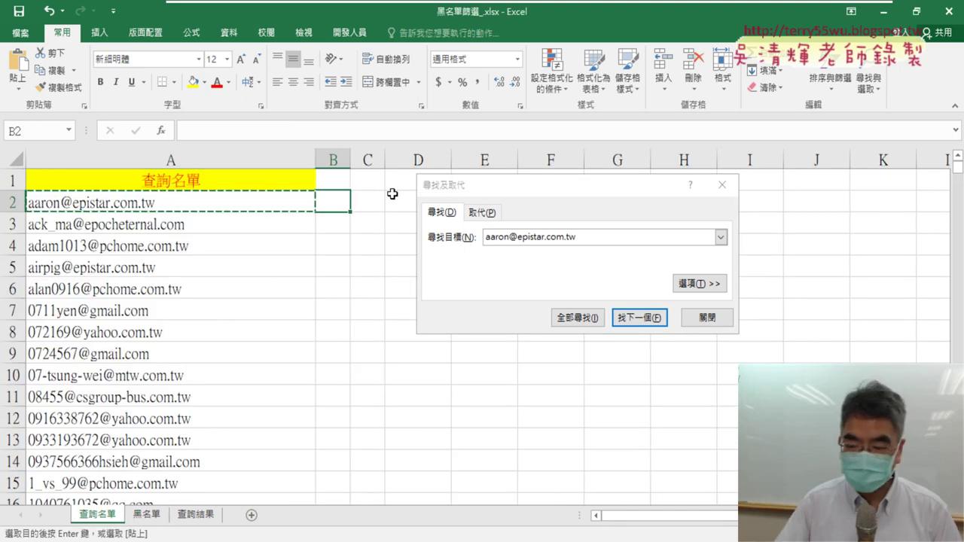
type("1")
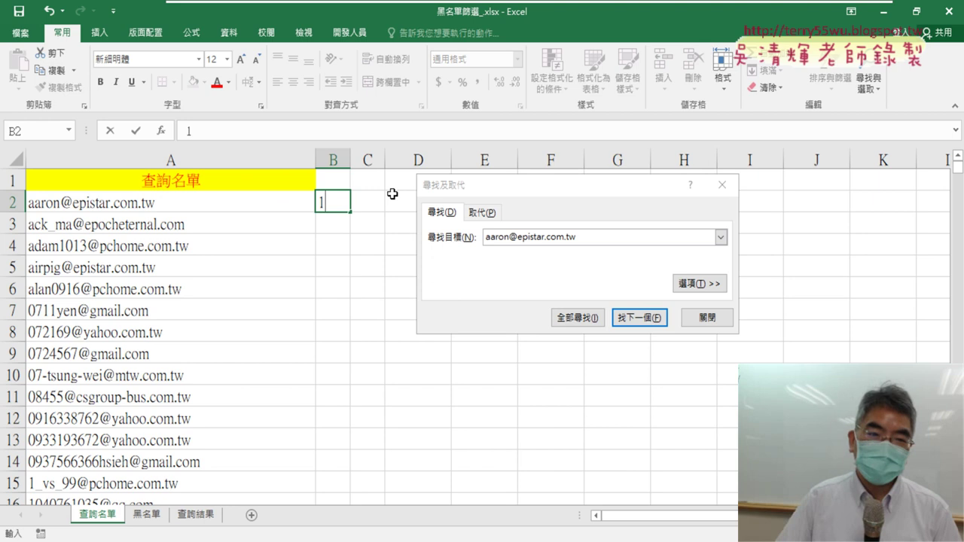
left_click(240, 225)
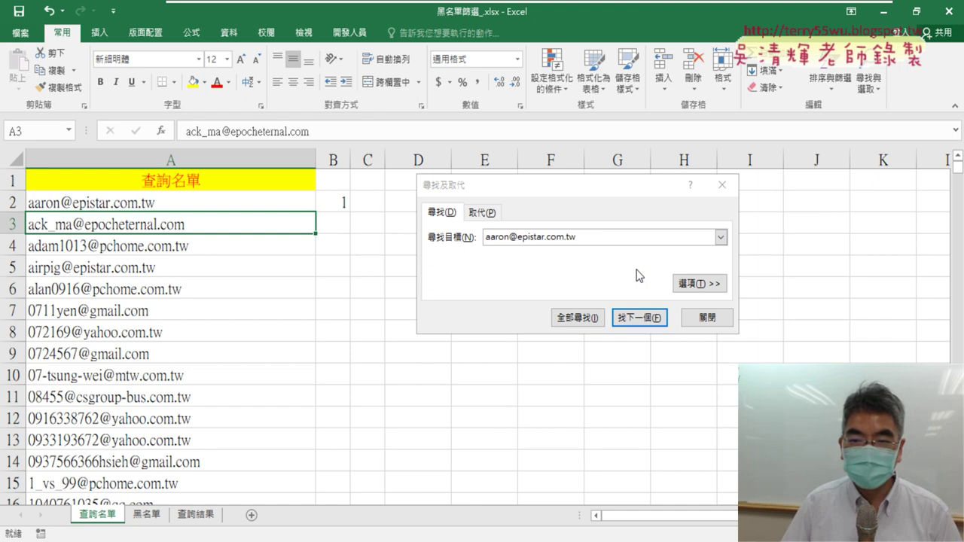
left_click(705, 320)
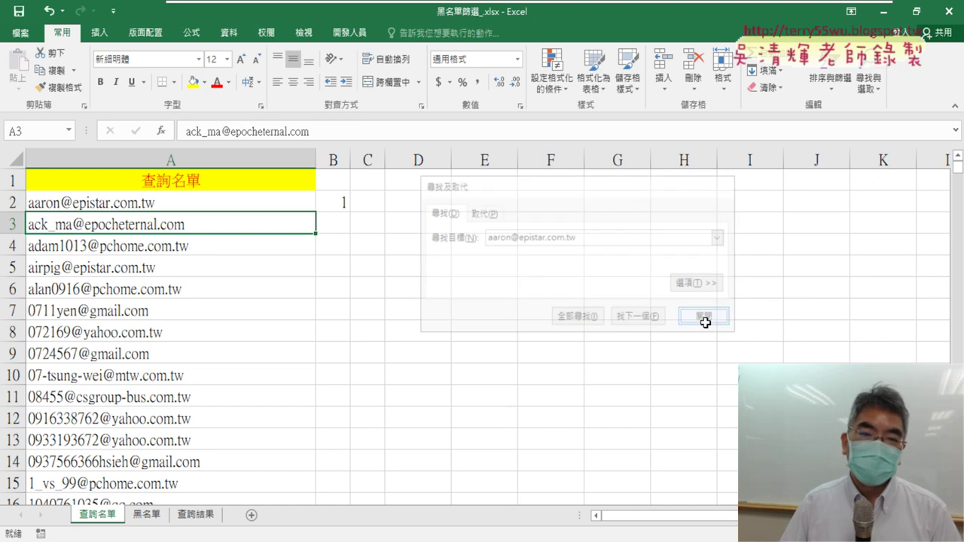
Jump through column A's email blocks to reach A1002, just past blank row 1001
left_click(285, 207)
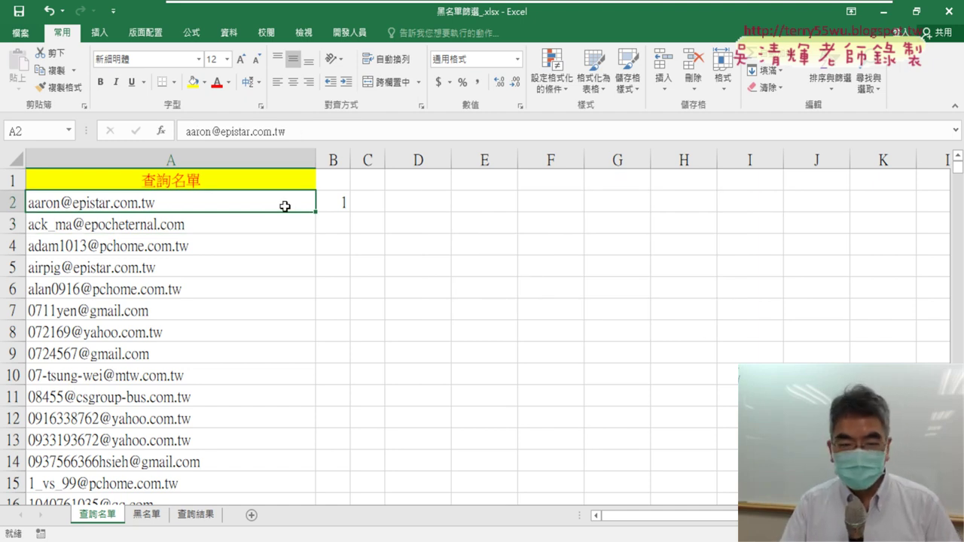
key("ctrl+Down")
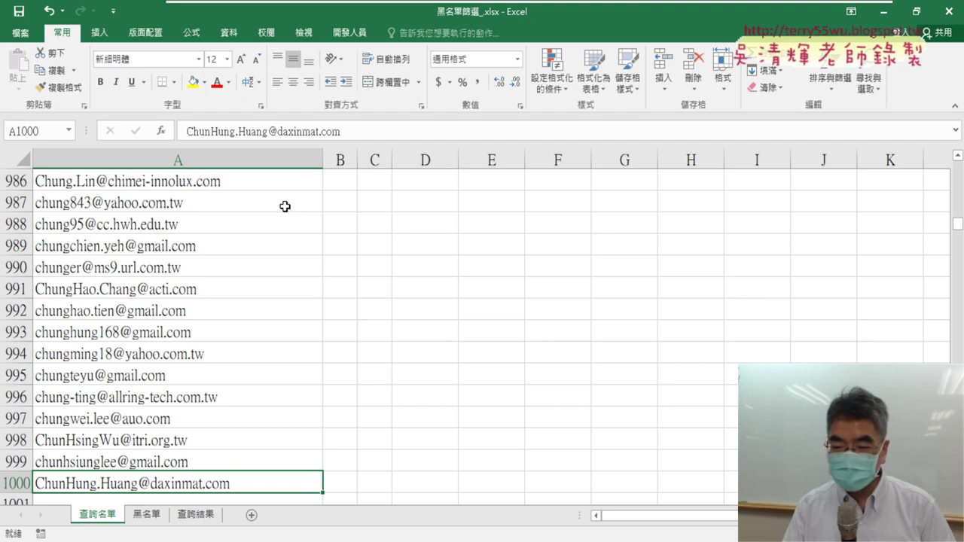
key("Down")
key("Down")
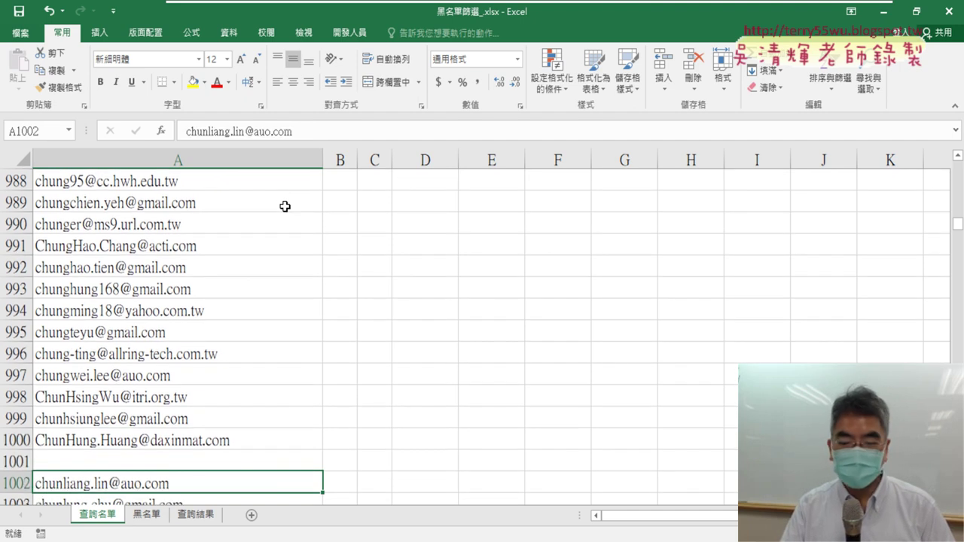
key("ctrl+Down")
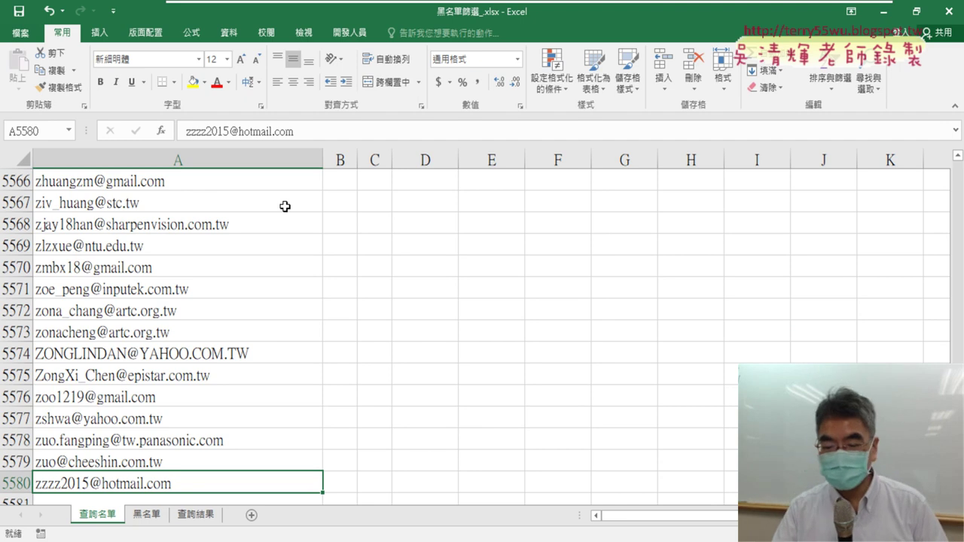
key("ctrl+Up")
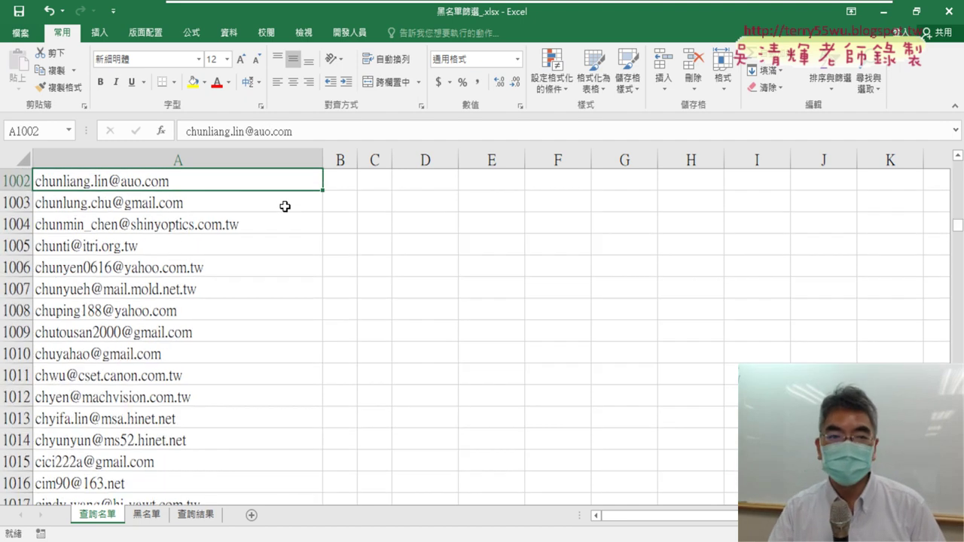
key("Up")
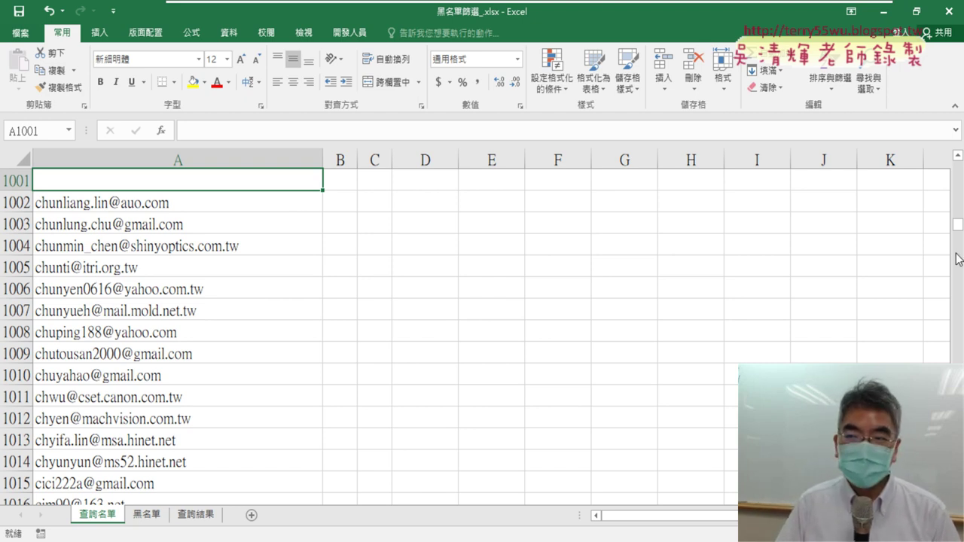
left_click_drag(948, 220, 951, 169)
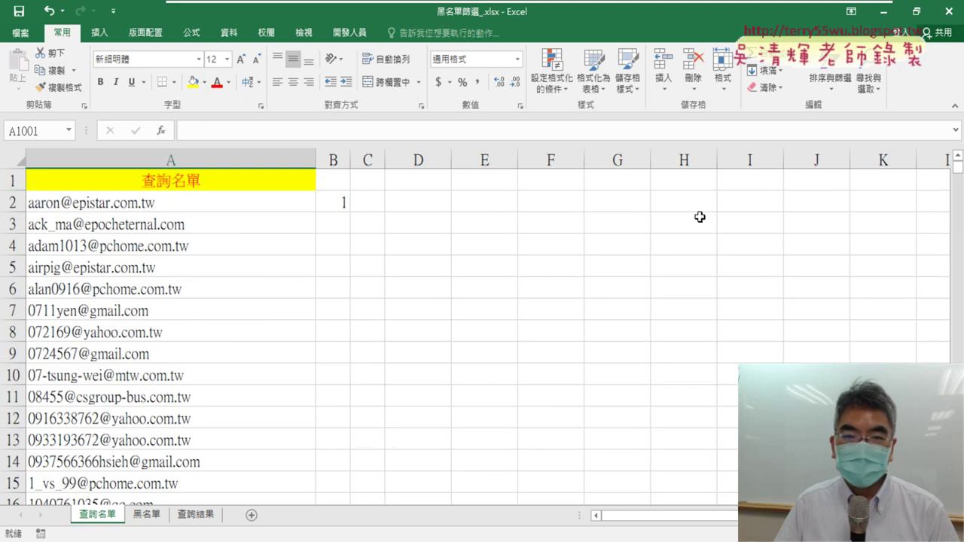
Start a new function in B2 from the Insert Function dialog
left_click(332, 201)
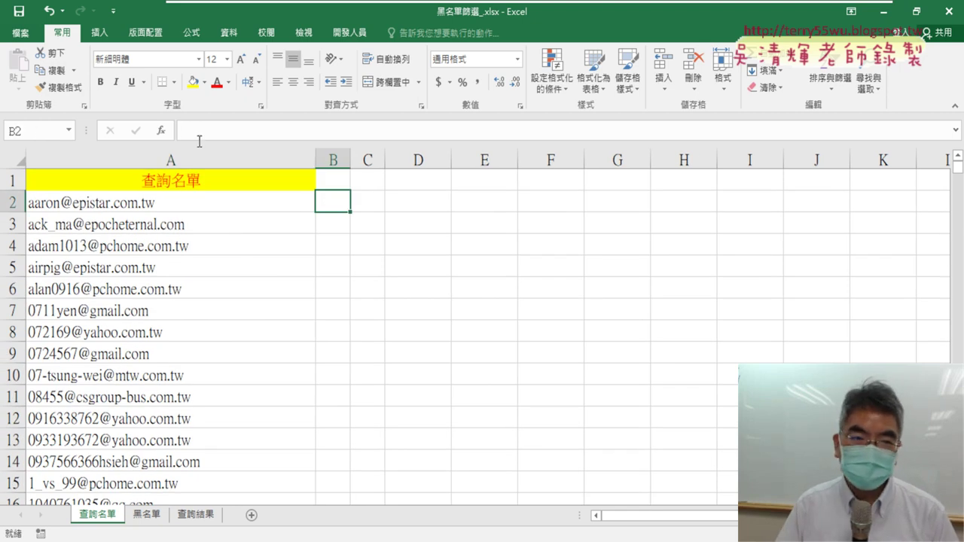
left_click(162, 131)
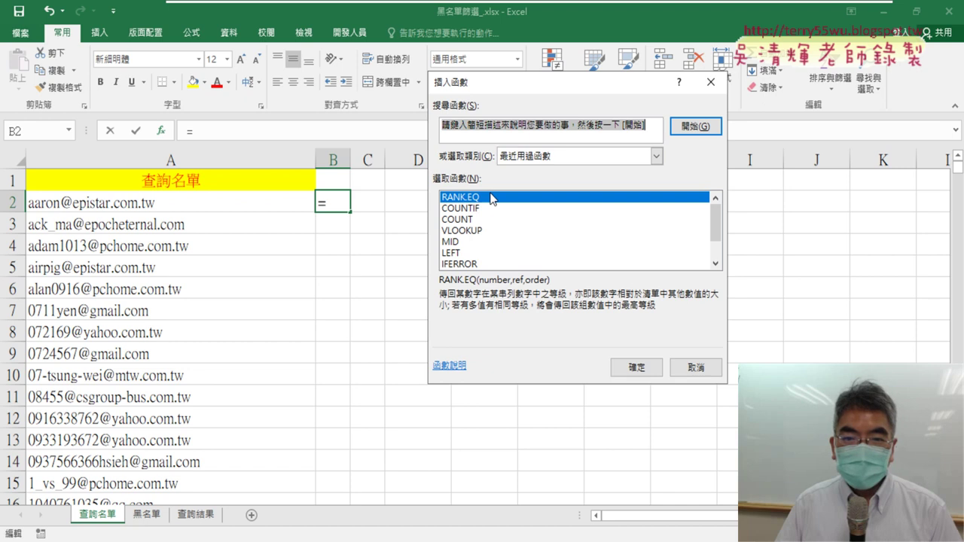
left_click(530, 214)
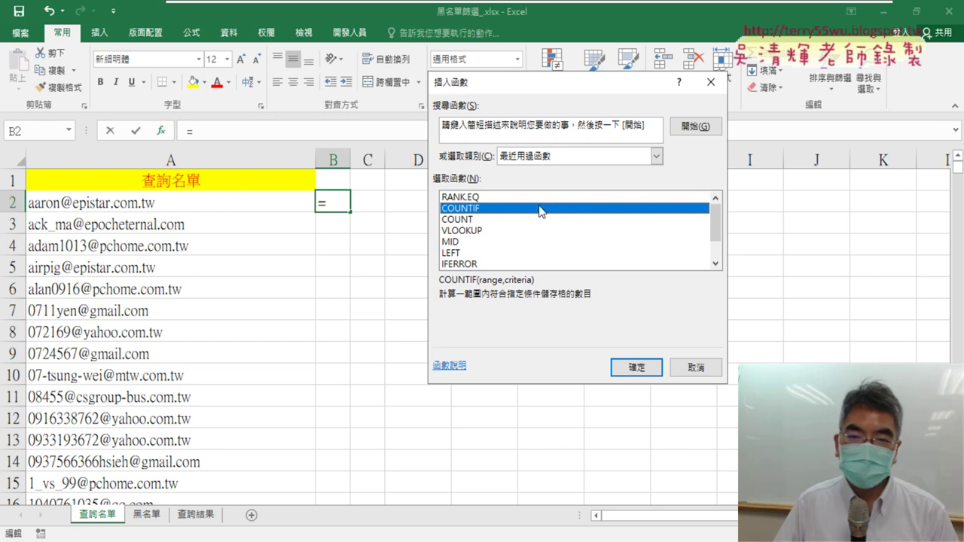
Switch the category to 統計 and browse down to COUNT's description
left_click(562, 160)
left_click(549, 227)
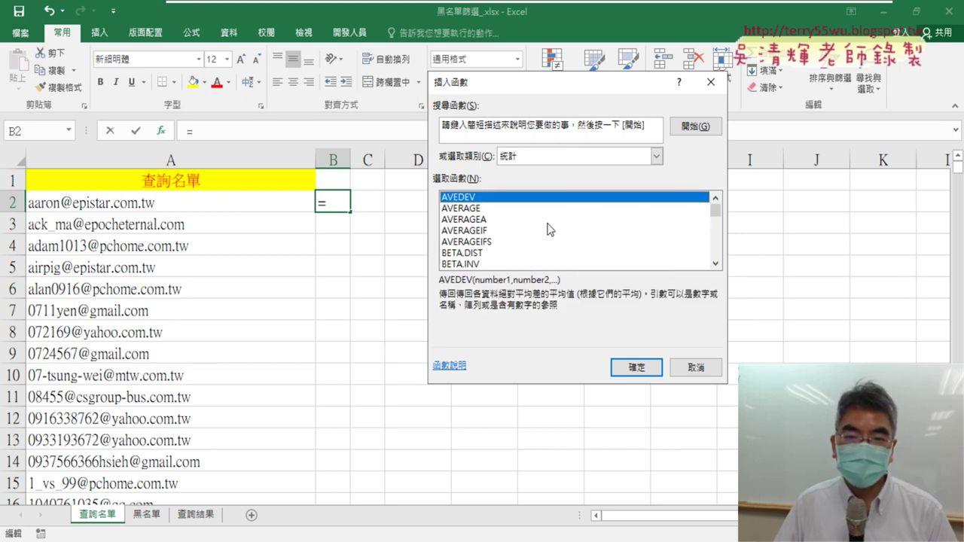
left_click(716, 264)
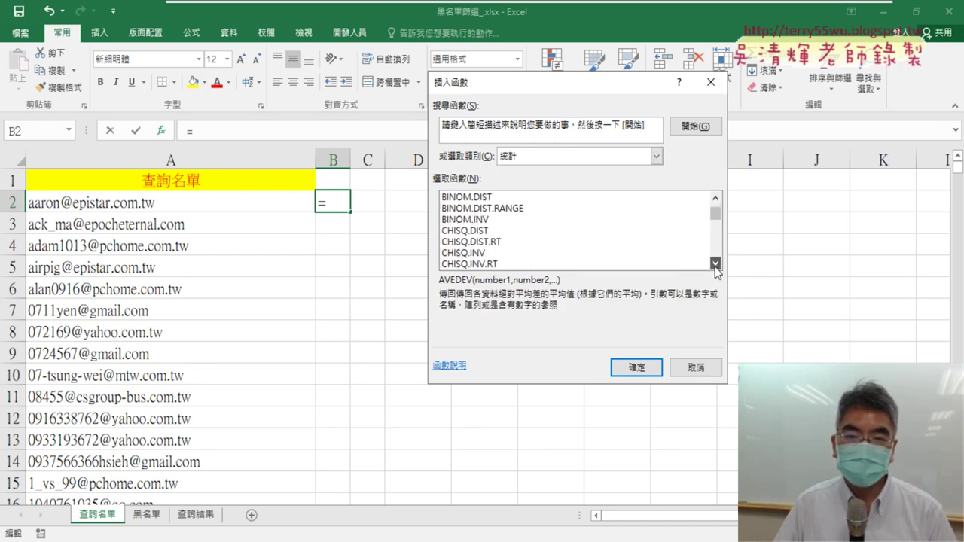
left_click(716, 264)
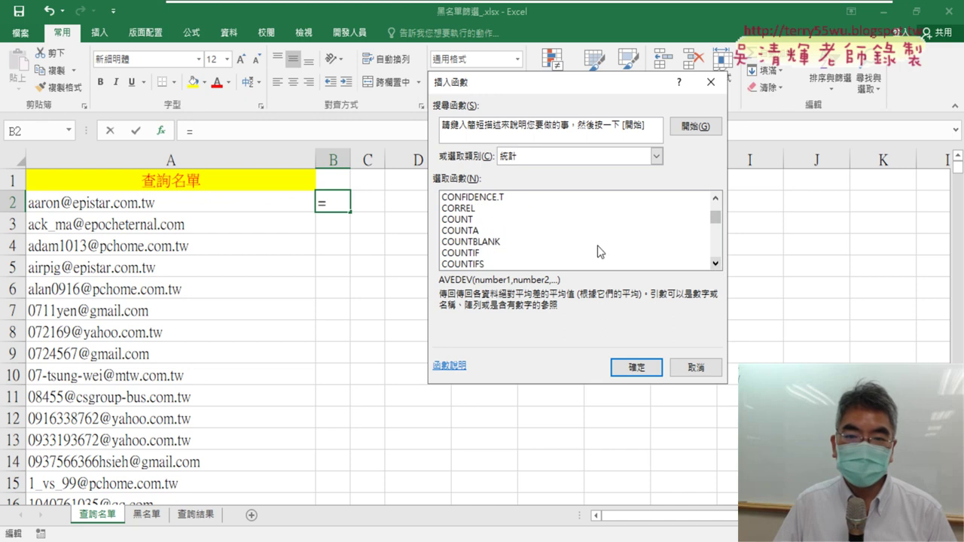
left_click(715, 264)
left_click(472, 210)
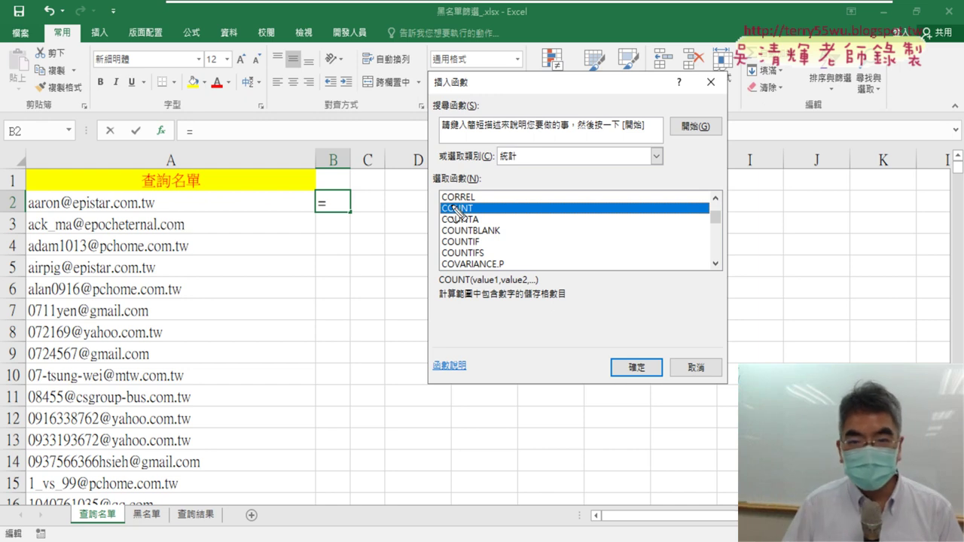
left_click_drag(469, 215, 436, 217)
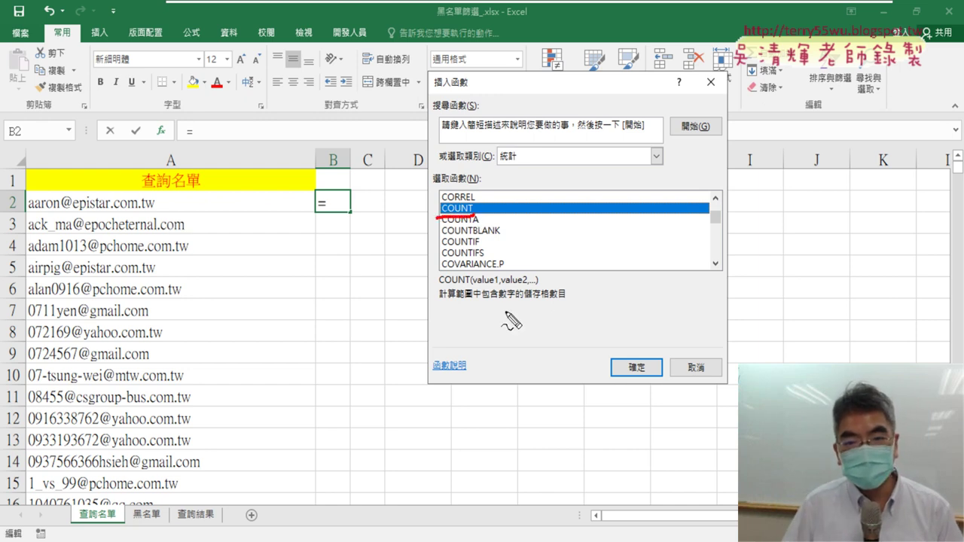
mouse_move(508, 290)
left_mouse_down()
mouse_move(505, 305)
mouse_move(514, 291)
left_mouse_up()
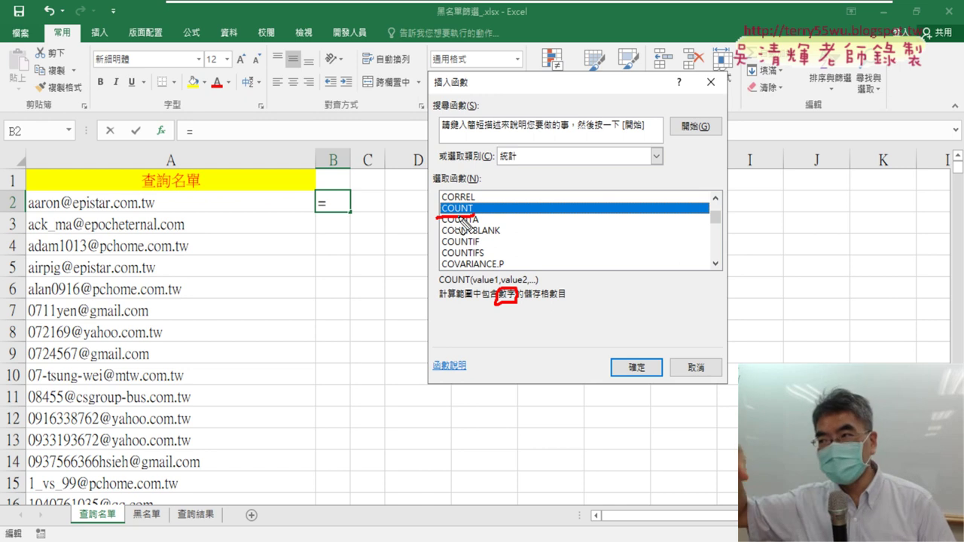
key("Escape")
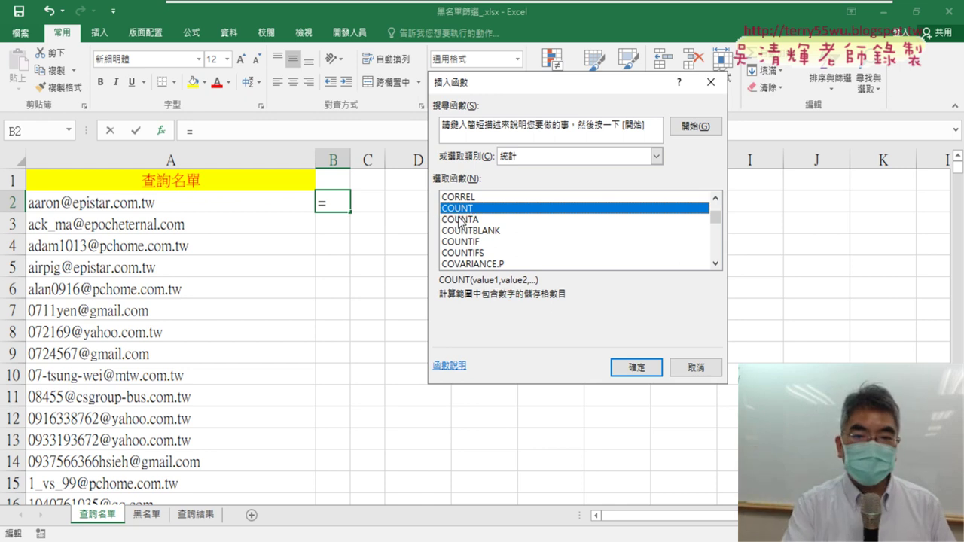
left_click(473, 220)
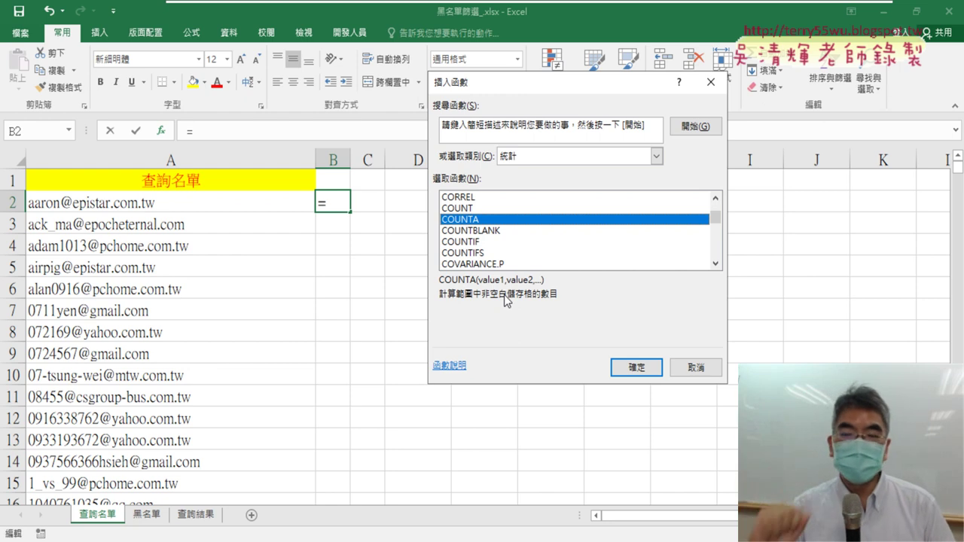
left_click(496, 232)
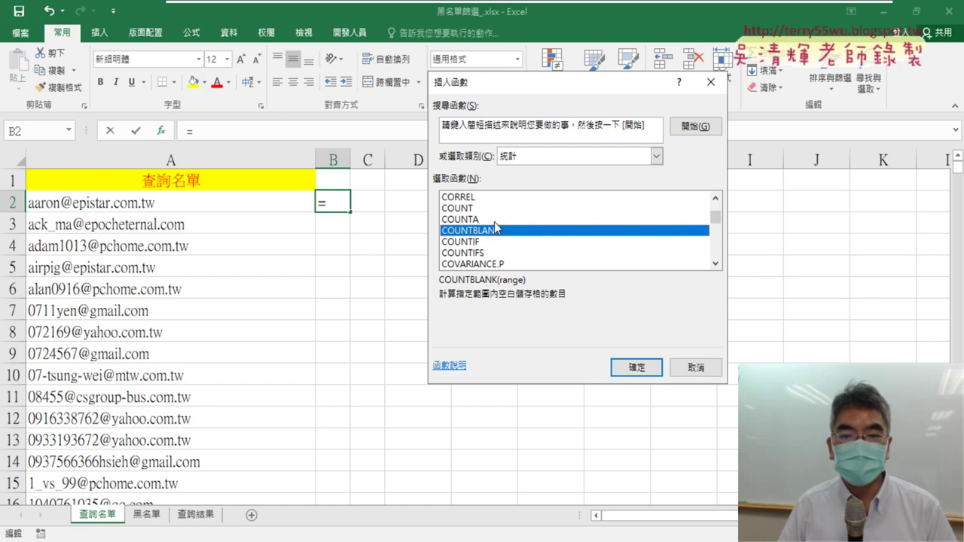
Compare COUNTIF with COUNTIFS, then confirm COUNTIF to open its Function Arguments
left_click(487, 243)
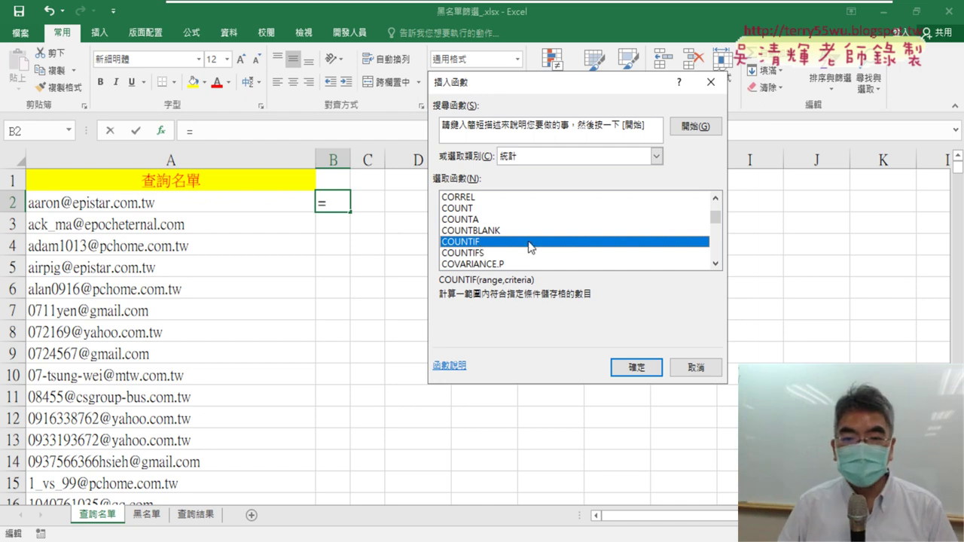
left_click(484, 254)
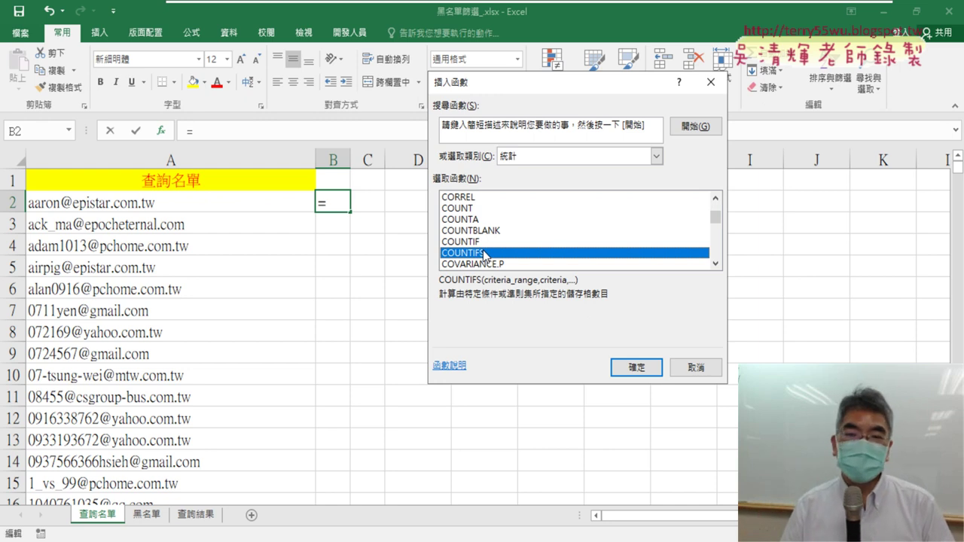
left_click(485, 242)
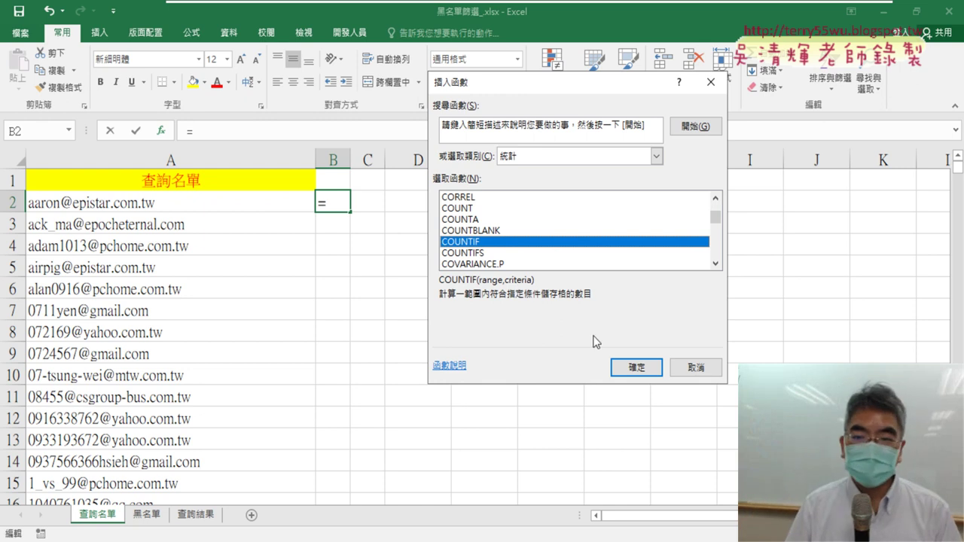
left_click(641, 371)
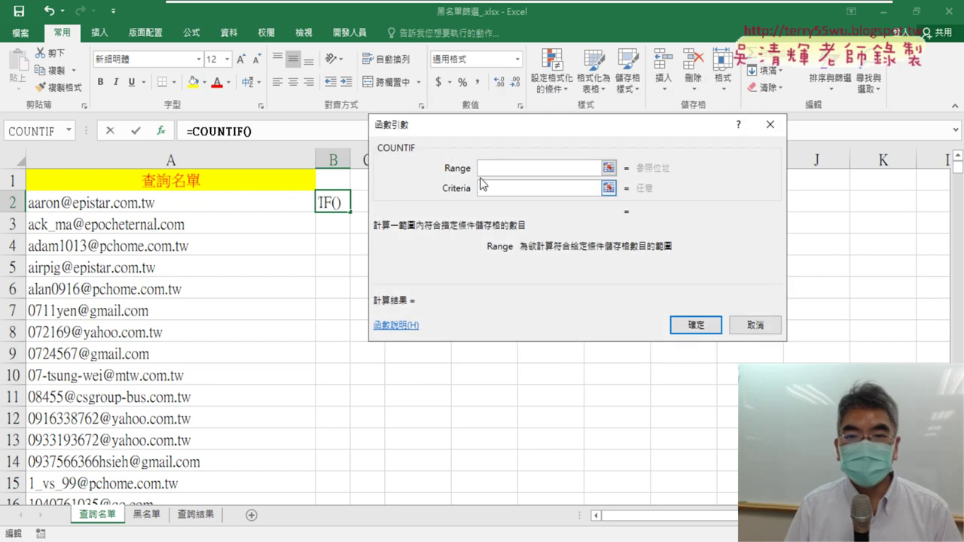
Set COUNTIF's Criteria to A2, refocus the empty Range box, and move the dialog aside
left_click(489, 189)
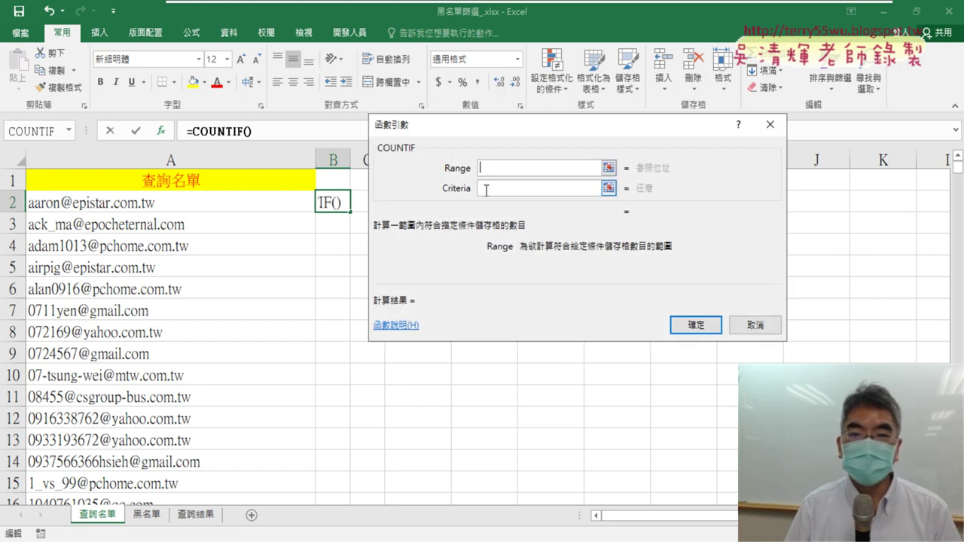
left_click(194, 204)
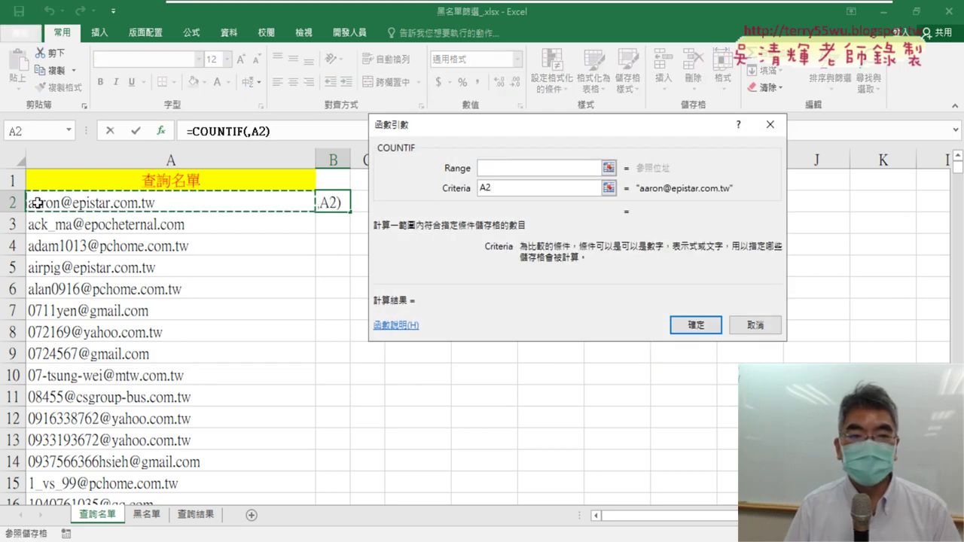
left_click(490, 168)
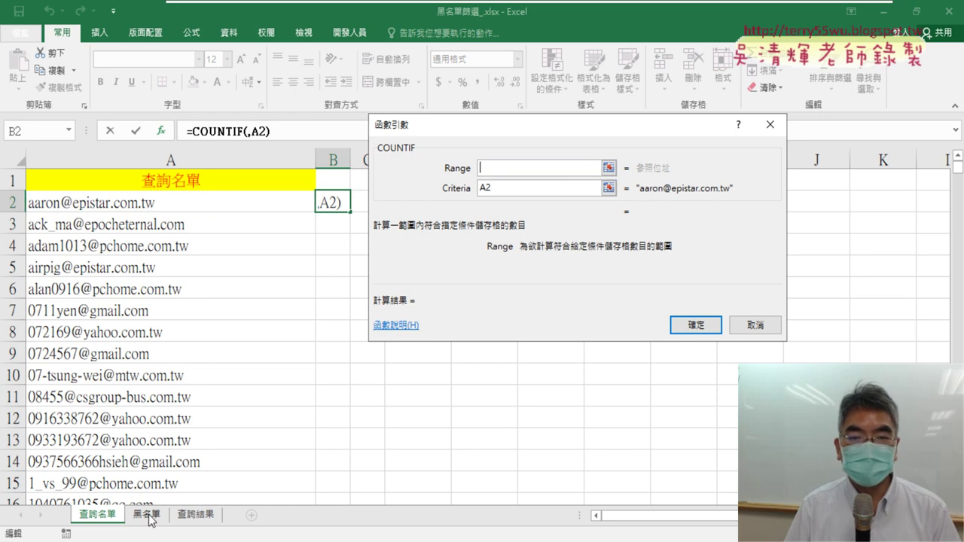
left_click_drag(547, 128, 632, 122)
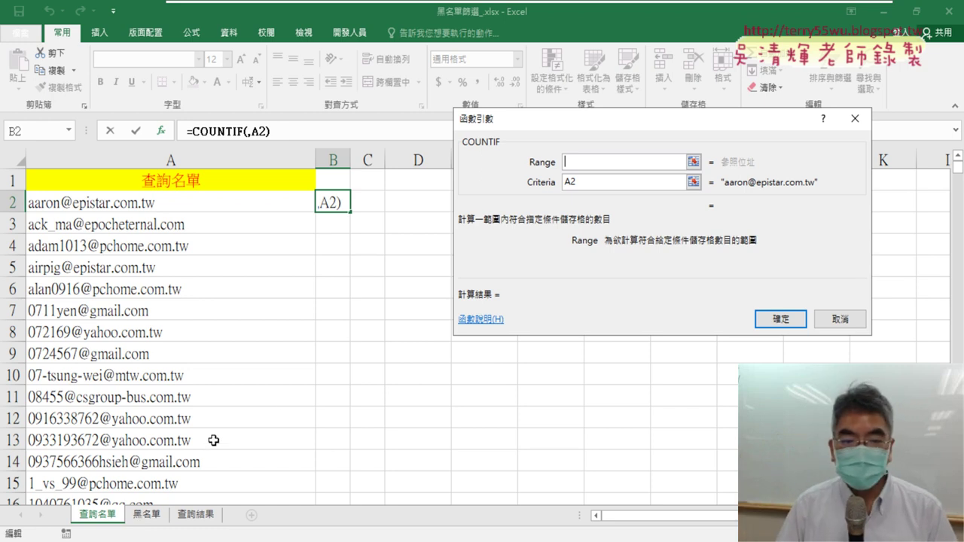
Select 黑名單 A2 down to the last entry as the Range, deleting the duplicated sheet prefix
left_click(150, 520)
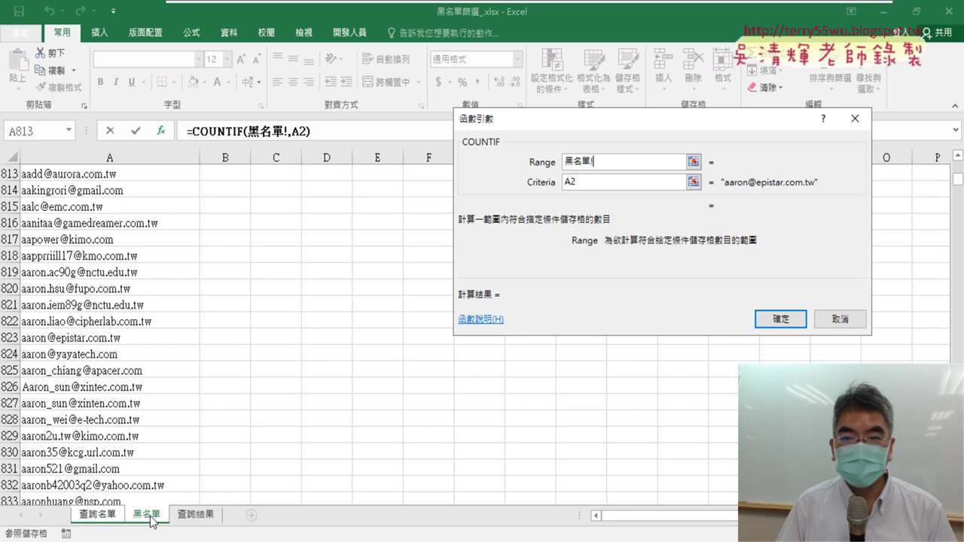
left_click(589, 165)
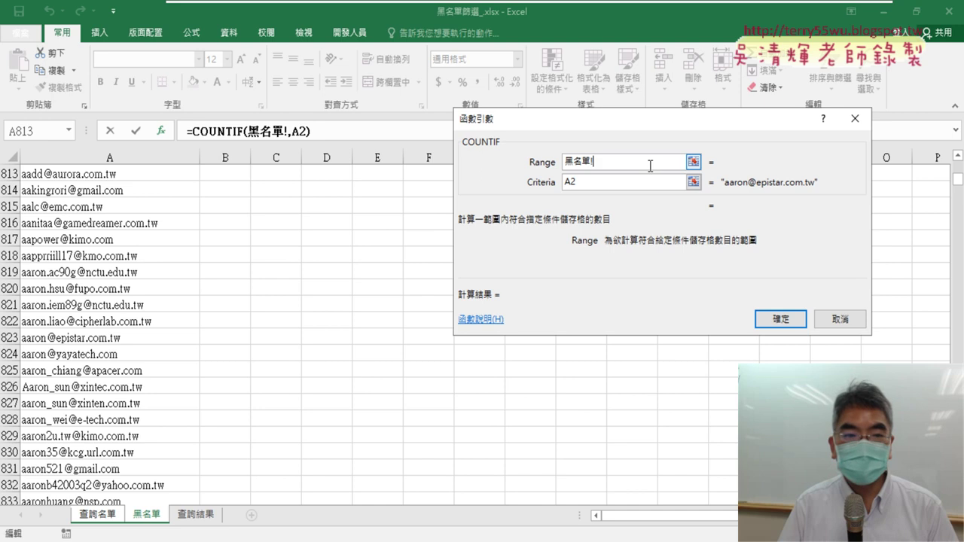
left_click_drag(959, 179, 959, 166)
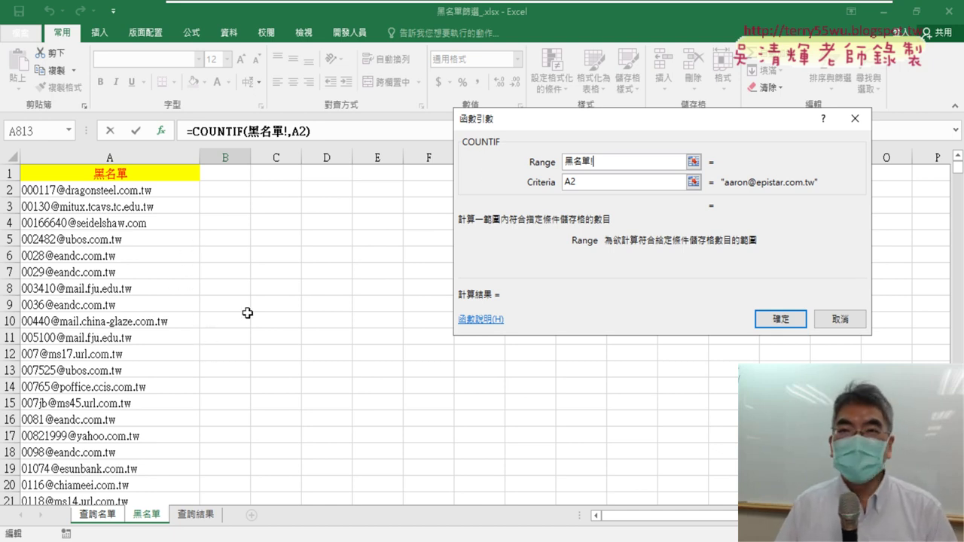
left_click(181, 193)
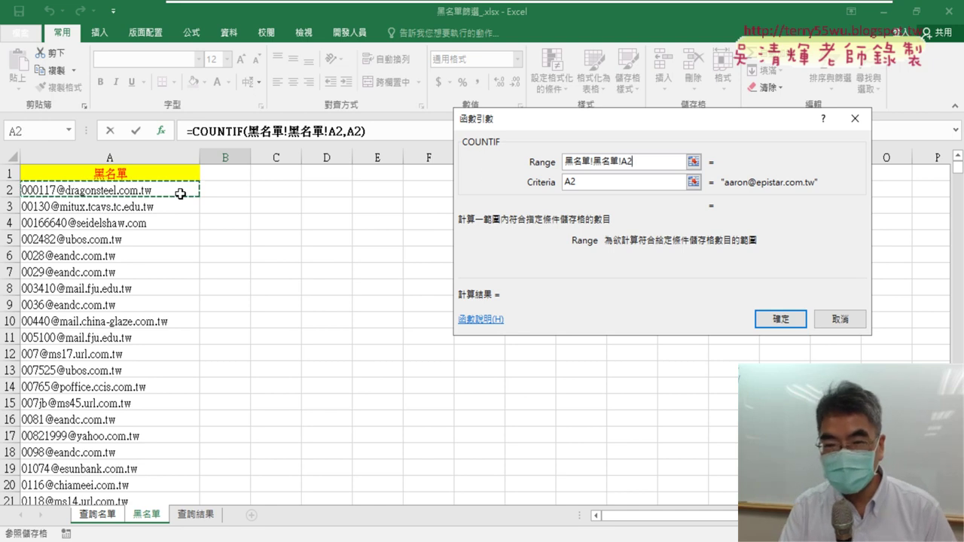
key("ctrl+shift+Down")
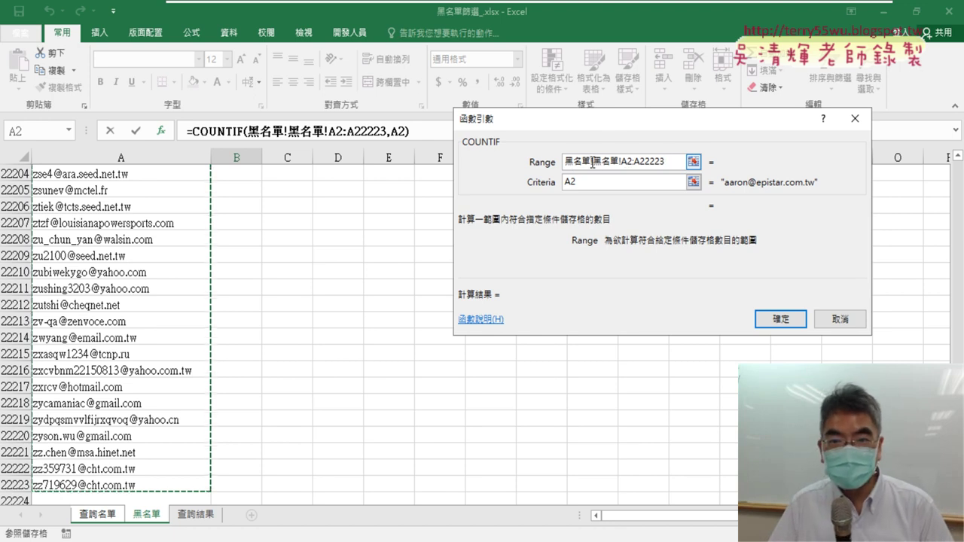
left_click_drag(596, 161, 526, 169)
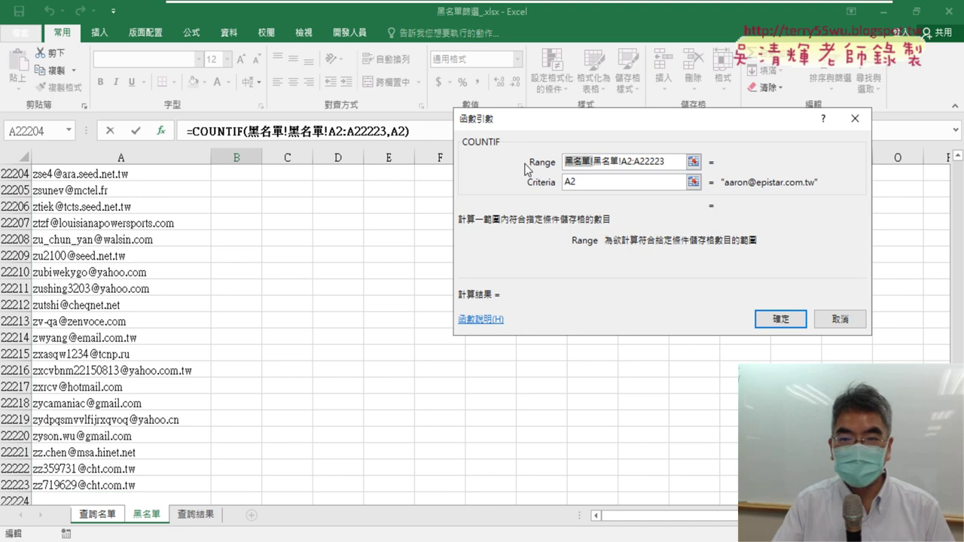
key("Delete")
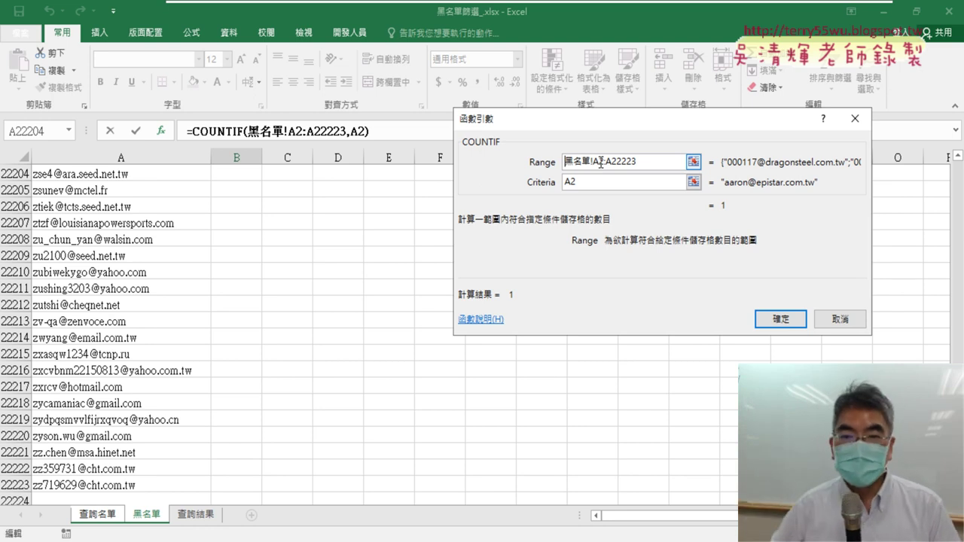
Insert $ before both row numbers, making the range 黑名單!A$2:A$22223
left_click(600, 160)
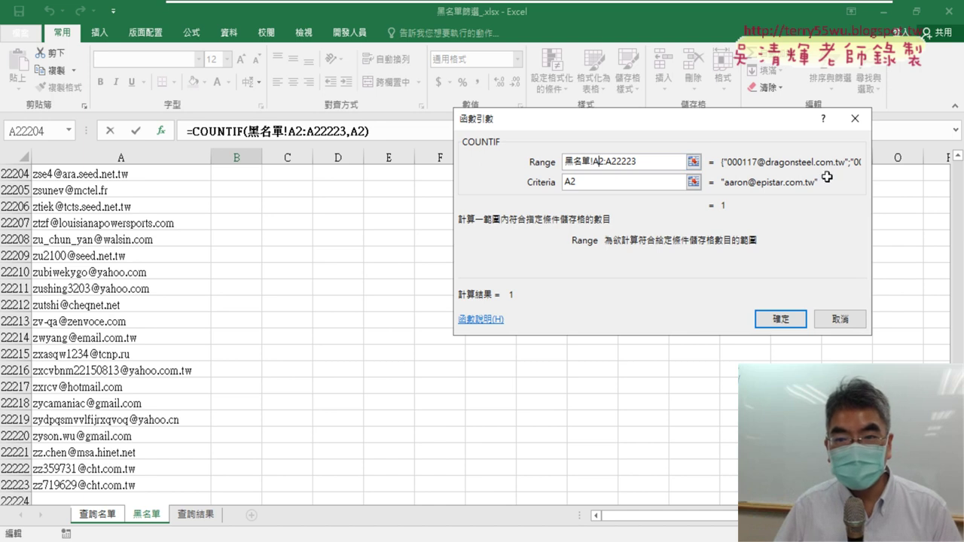
type("$")
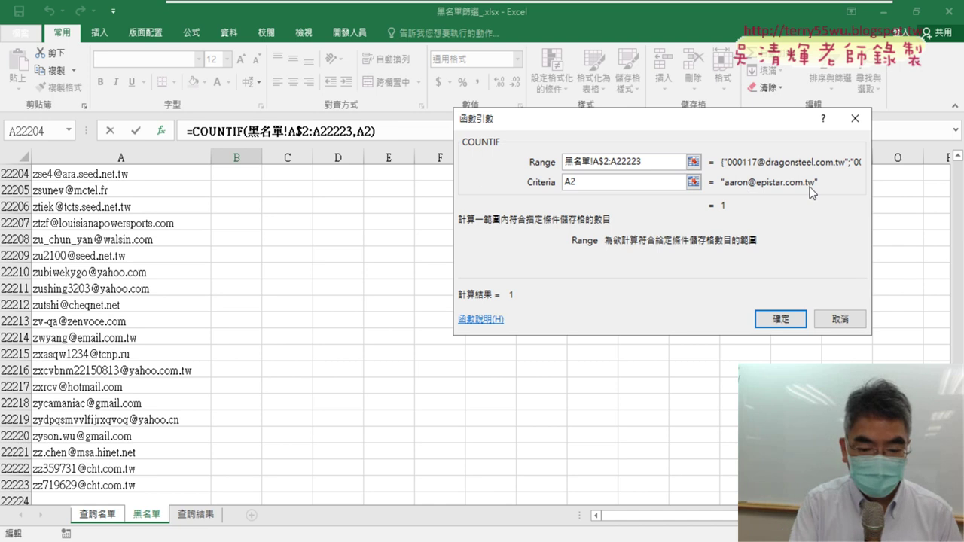
type("$")
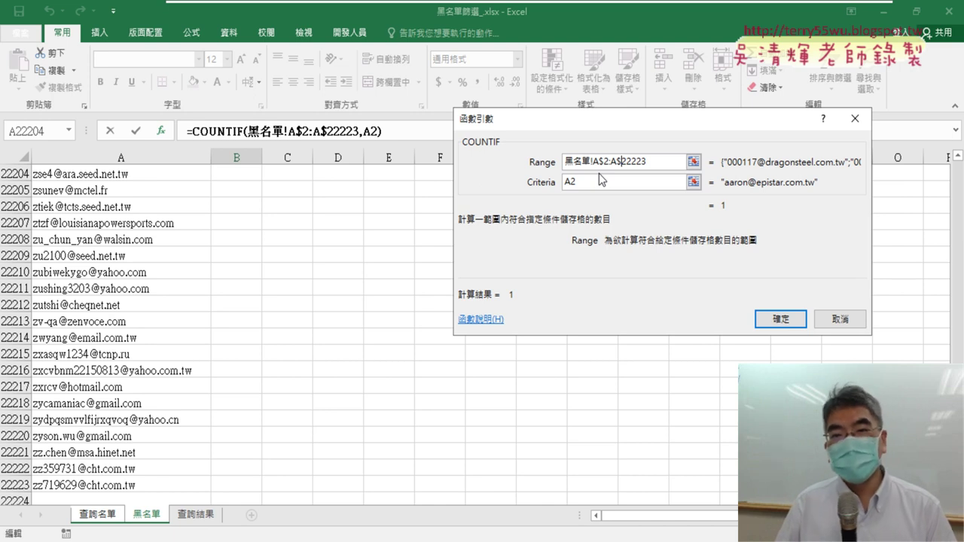
Cycle the range reference through F4 styles, ending on row-locked A$2:A$22223
left_click_drag(592, 162, 671, 162)
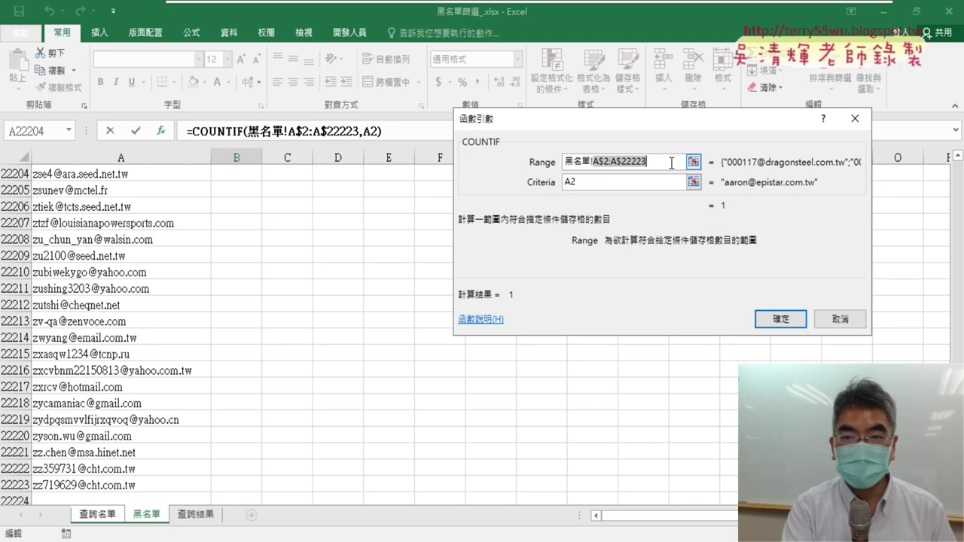
key("F4")
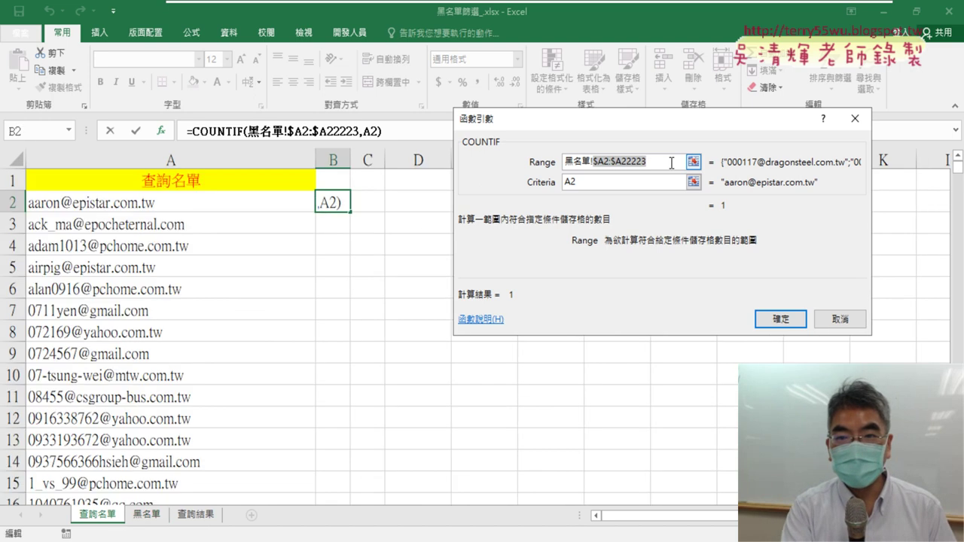
key("F4")
key("F4")
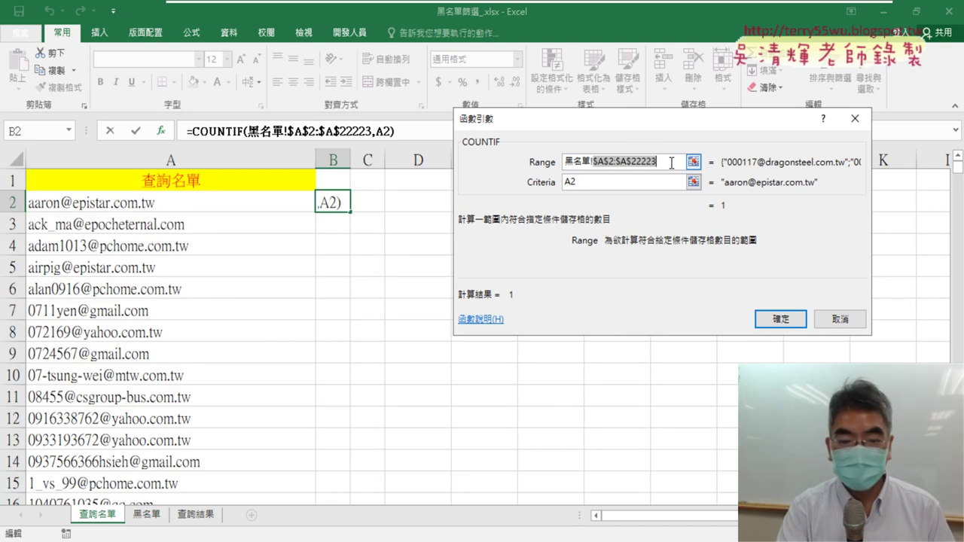
key("F4")
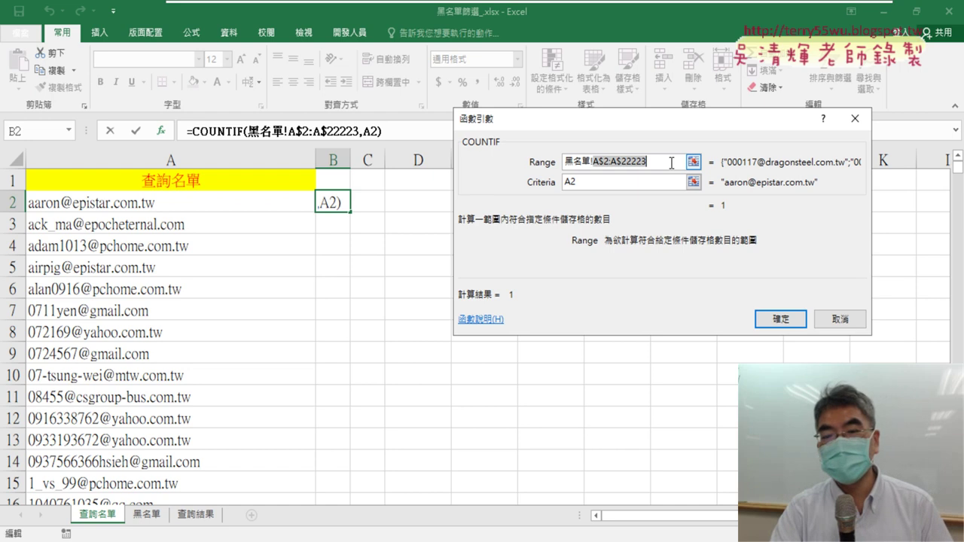
key("F4")
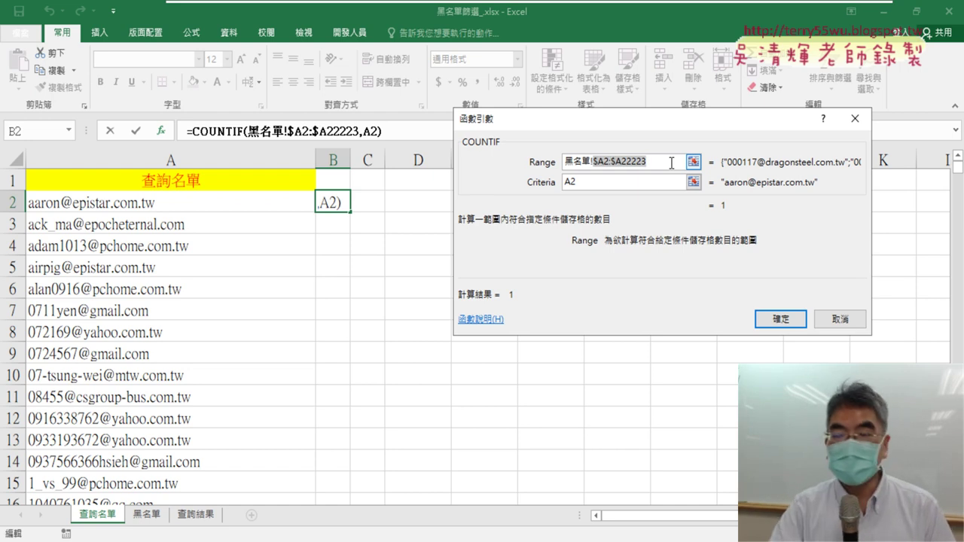
key("F4")
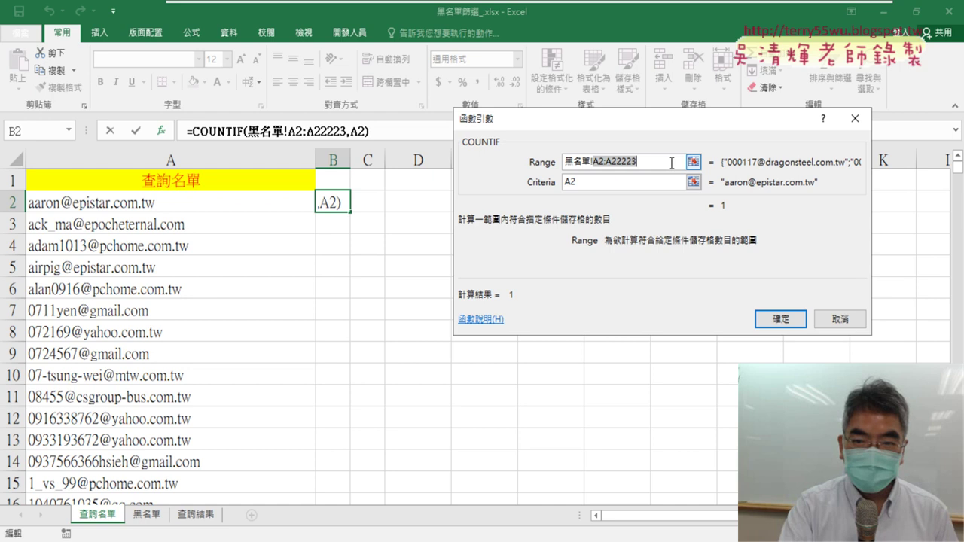
key("F4")
key("F4")
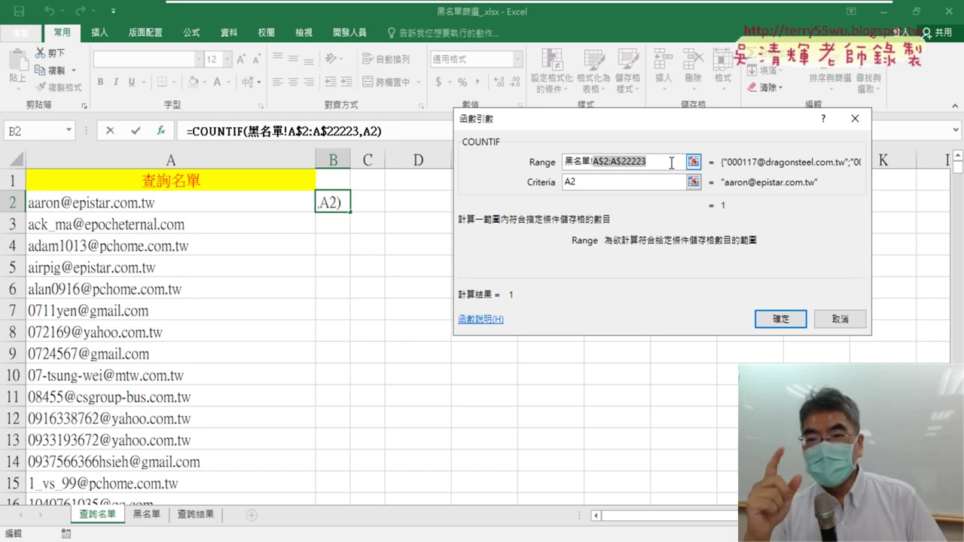
left_click(669, 162)
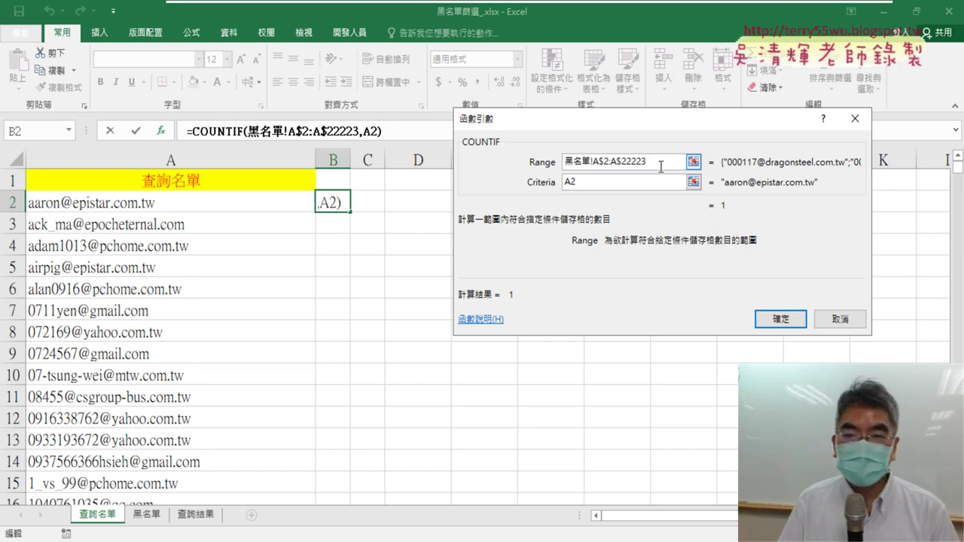
double_click(549, 162)
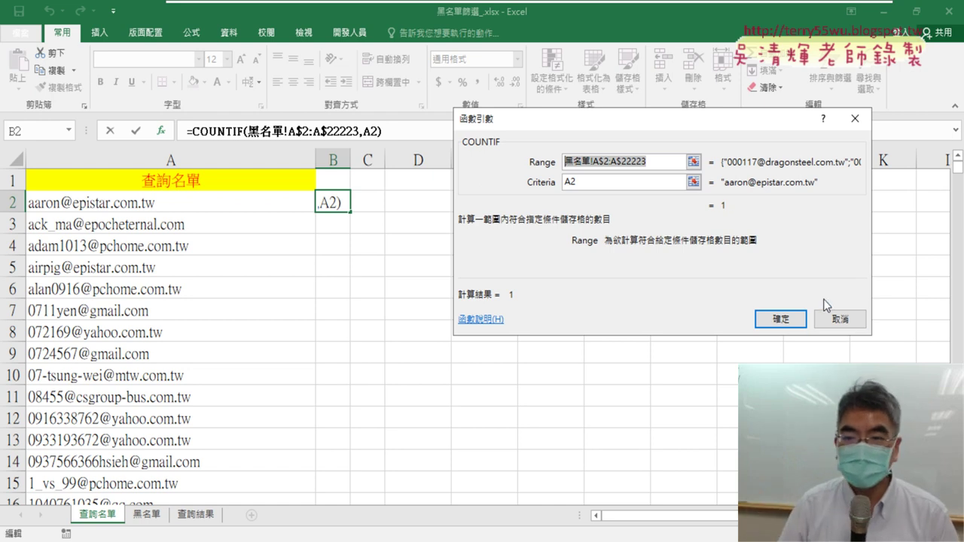
Confirm the COUNTIF formula in B2 and fill it down all of column B
left_click(791, 320)
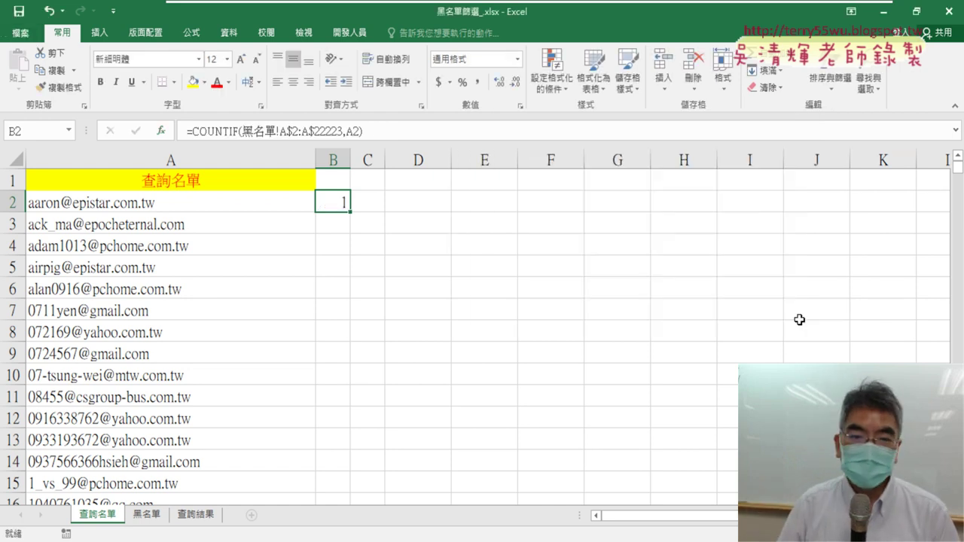
double_click(351, 214)
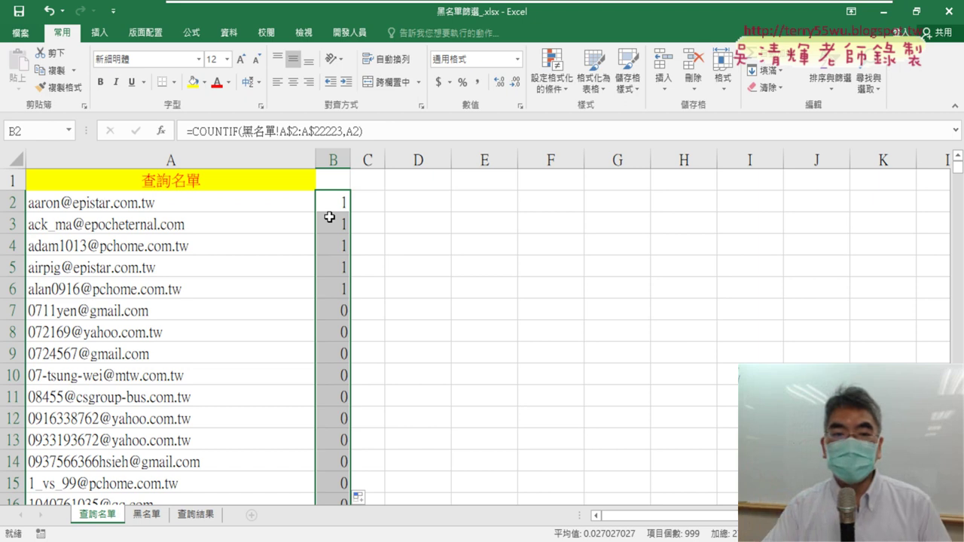
scroll(411, 344, "down", 4)
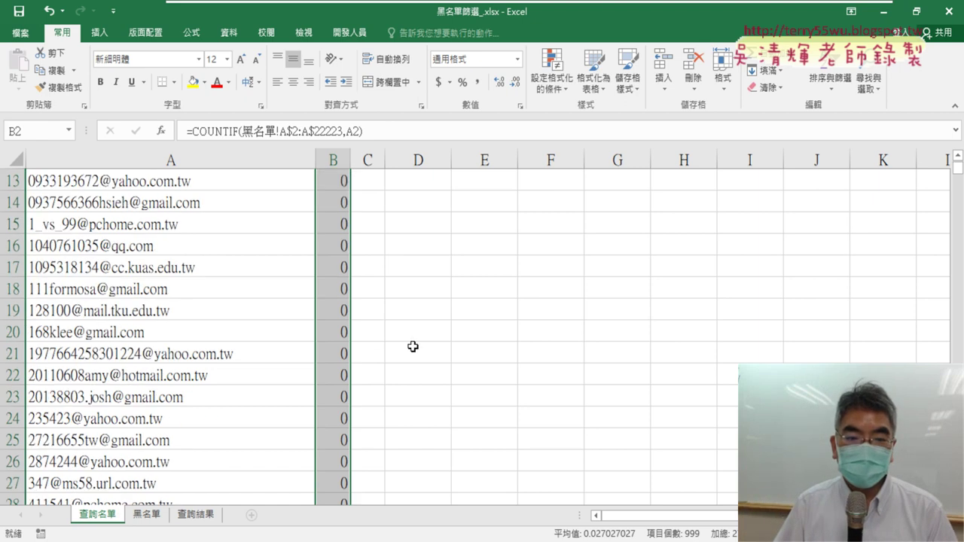
scroll(412, 344, "down", 10)
scroll(411, 344, "down", 5)
scroll(414, 348, "up", 5)
scroll(413, 348, "up", 7)
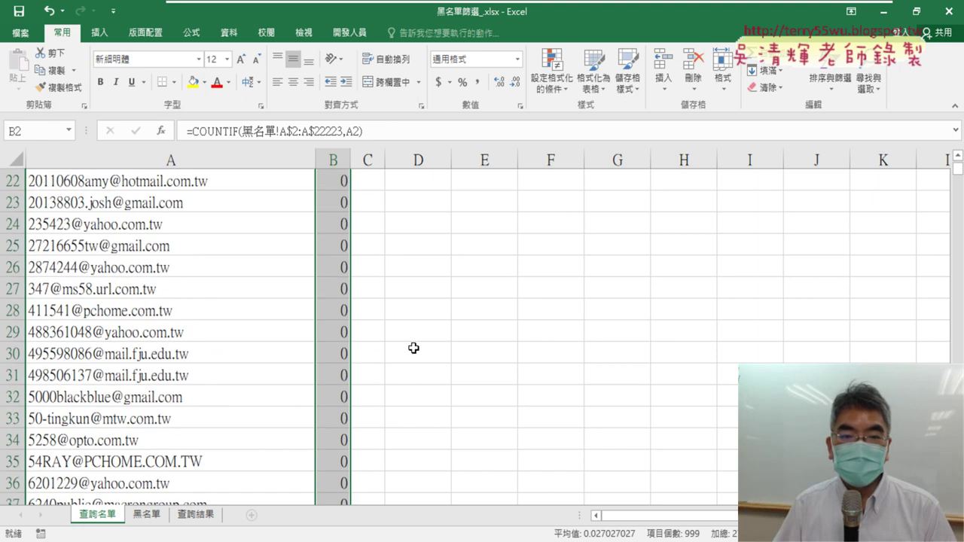
scroll(414, 348, "up", 7)
Select header cell B1 and bring up the Data tab tools
left_click(337, 207)
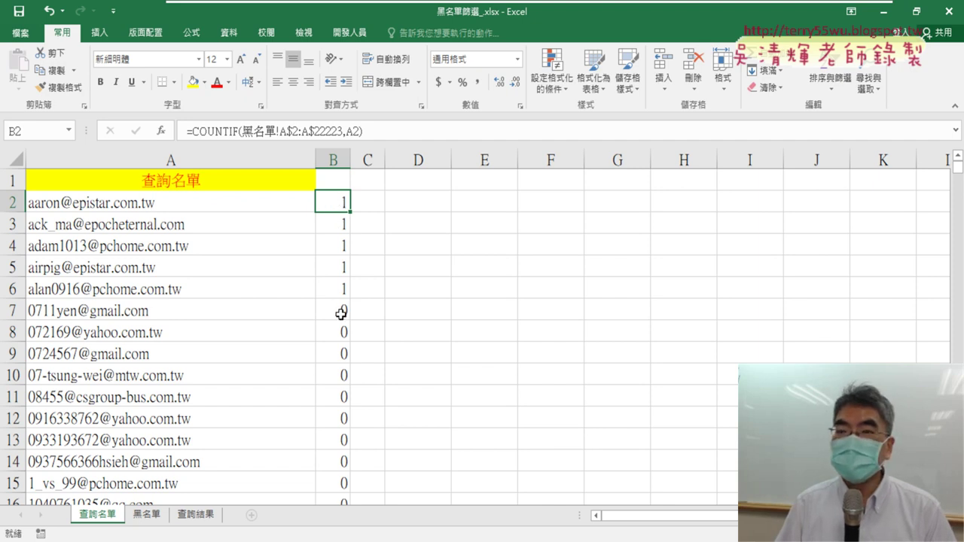
left_click(341, 179)
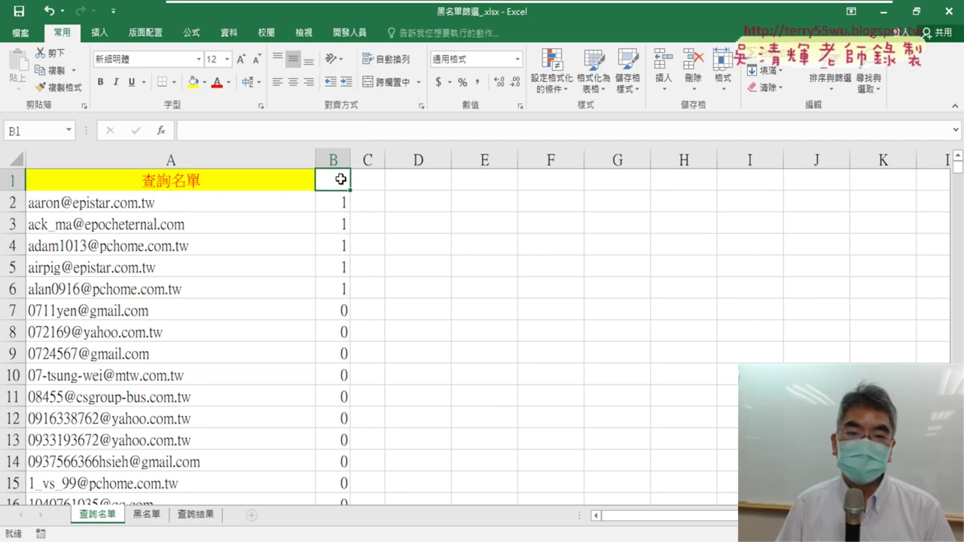
left_click(228, 32)
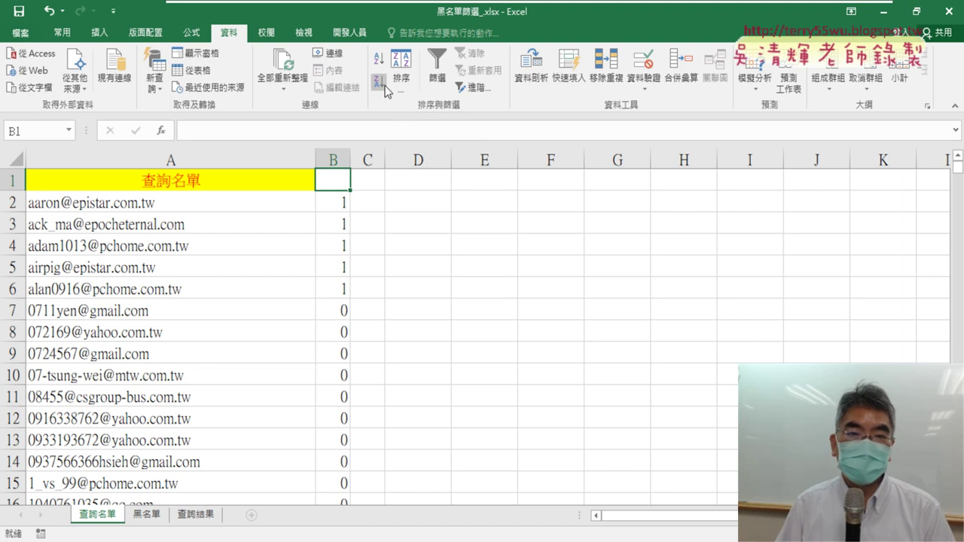
left_click(385, 89)
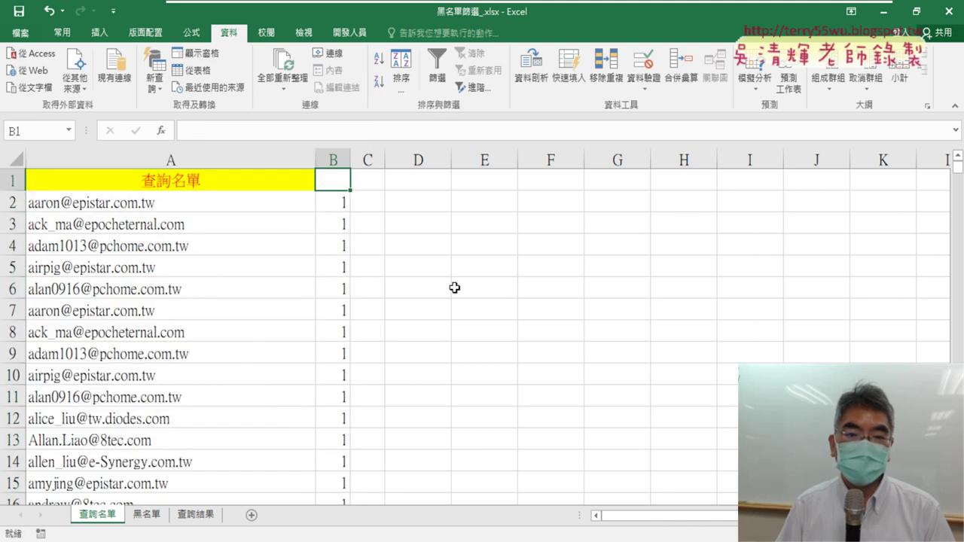
scroll(409, 379, "down", 1)
scroll(408, 377, "down", 8)
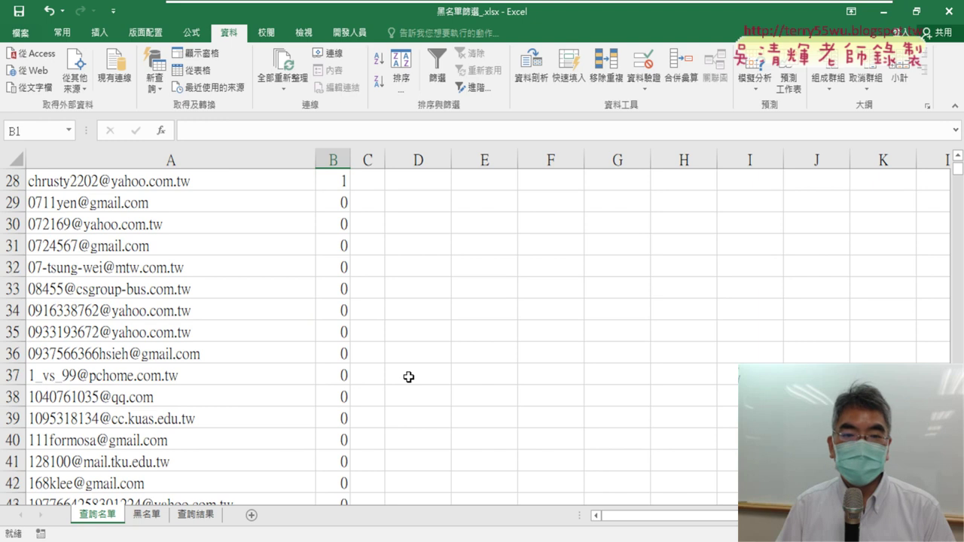
scroll(409, 377, "up", 5)
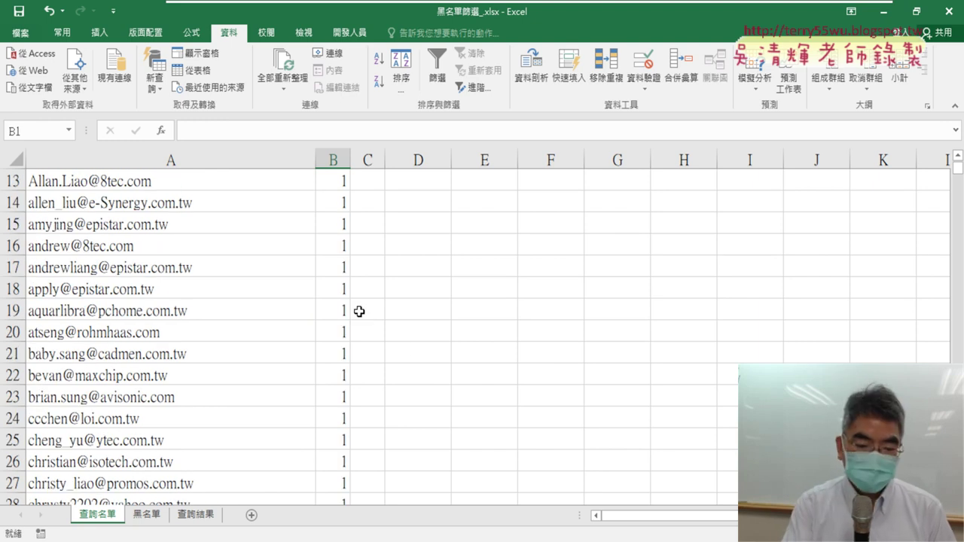
scroll(360, 311, "up", 4)
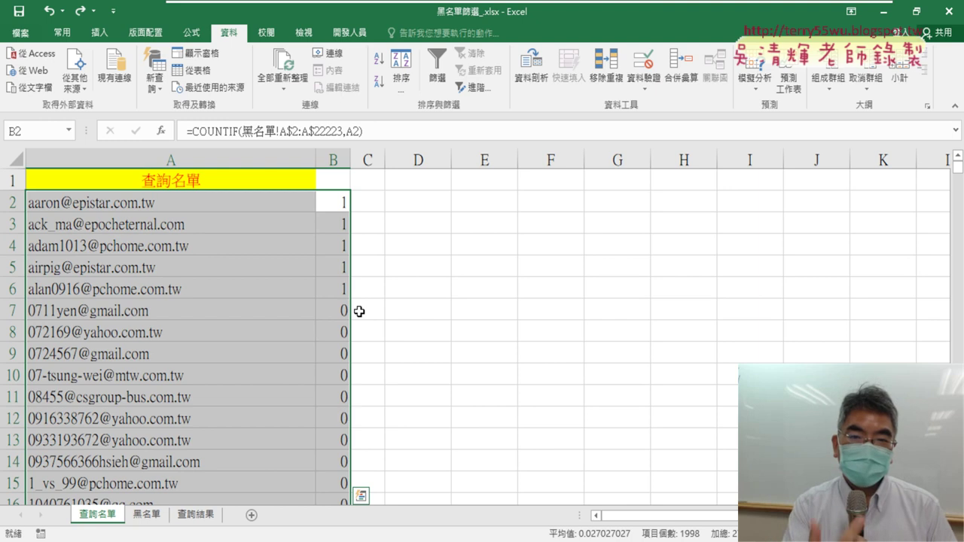
left_click(346, 177)
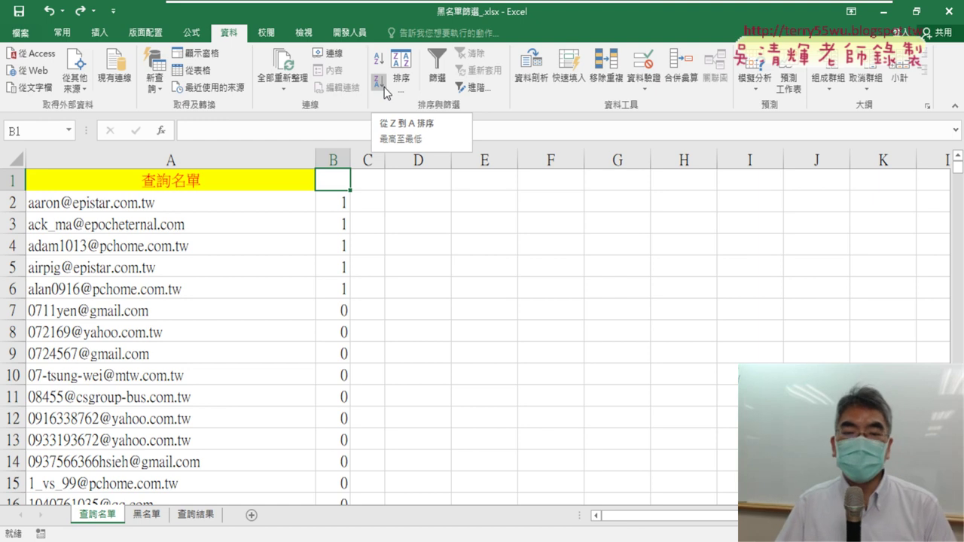
Filter column B of 查詢名單 to show only the value 1 (27 of 999 records)
left_click(437, 75)
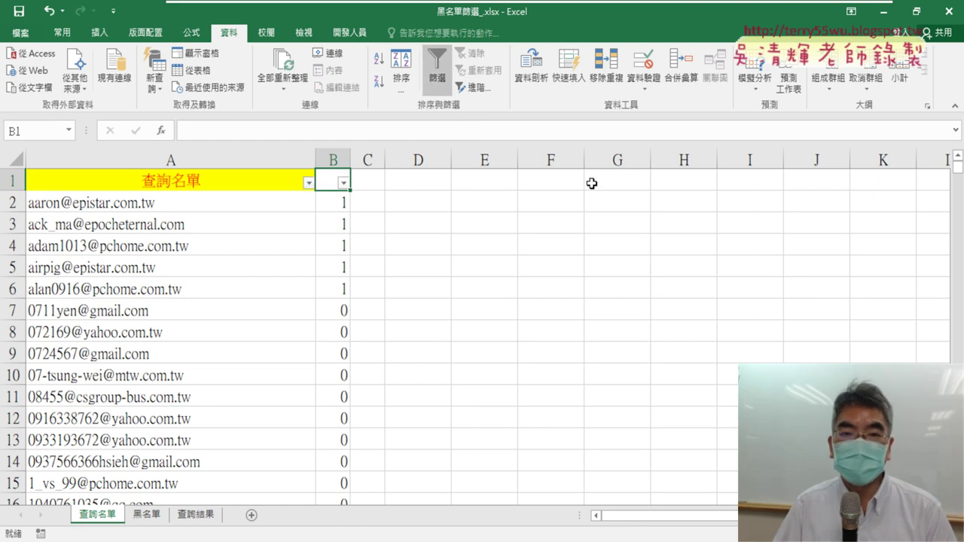
left_click(343, 184)
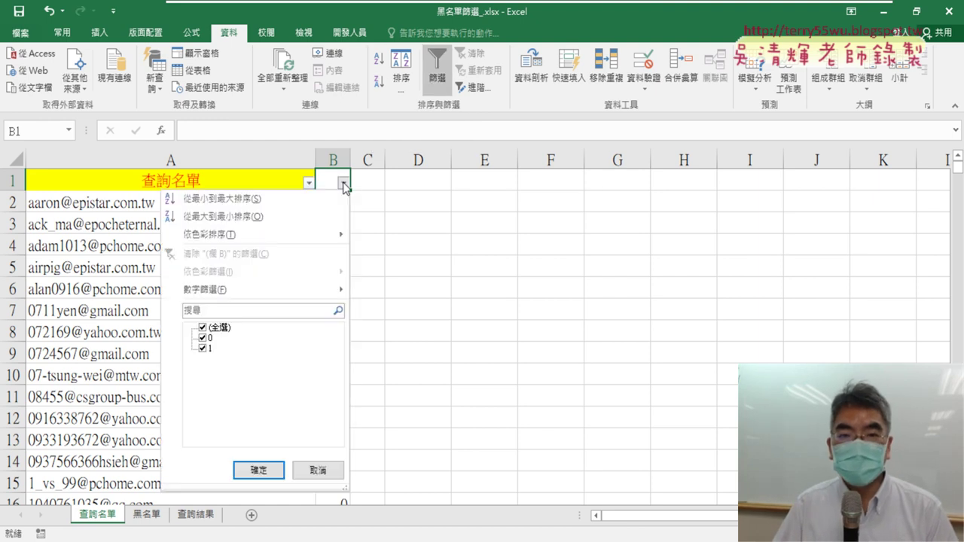
left_click(202, 328)
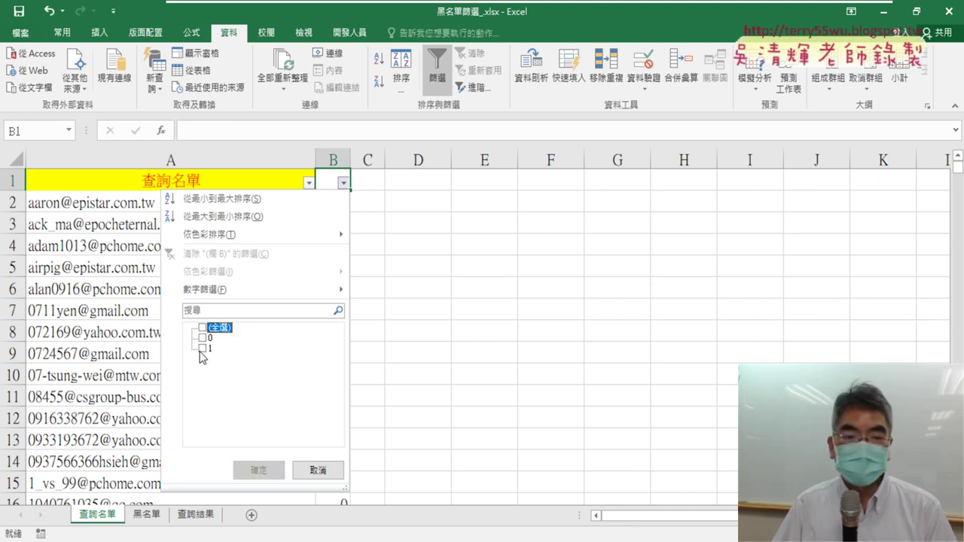
left_click(202, 349)
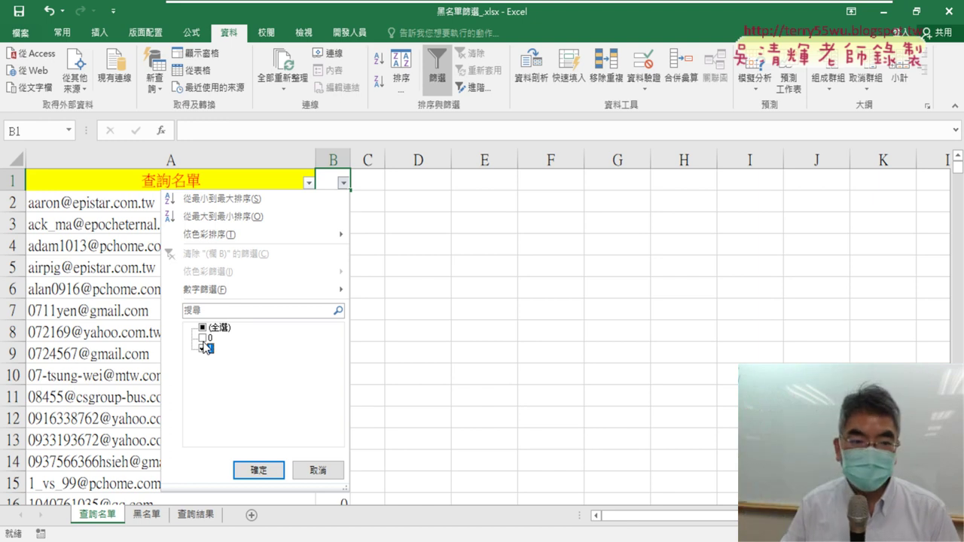
left_click(275, 476)
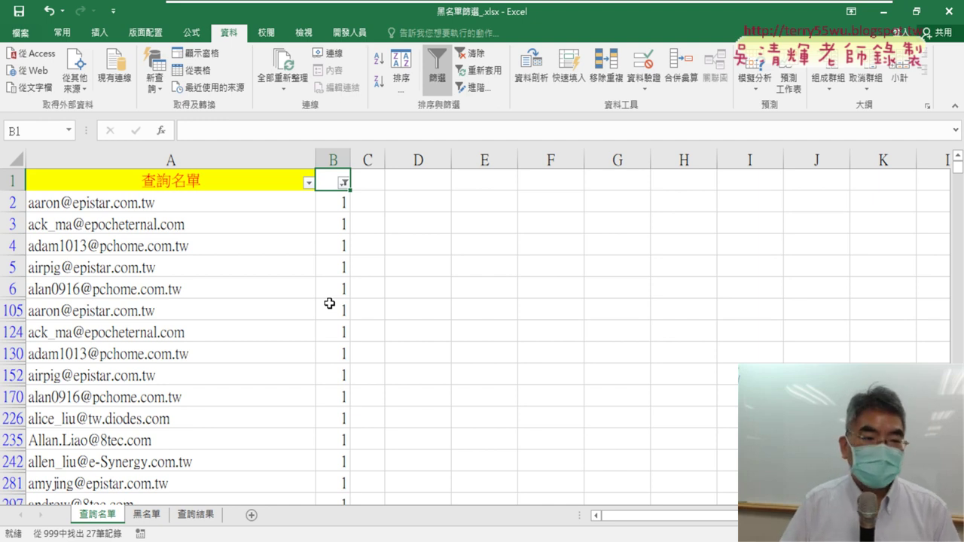
mouse_move(21, 299)
left_mouse_down()
mouse_move(31, 296)
mouse_move(22, 318)
left_mouse_up()
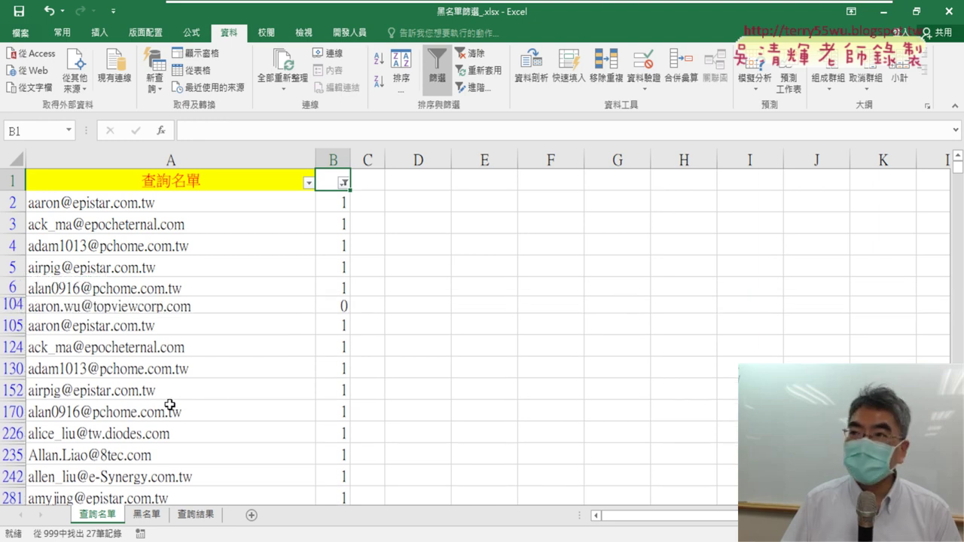
key("ctrl+z")
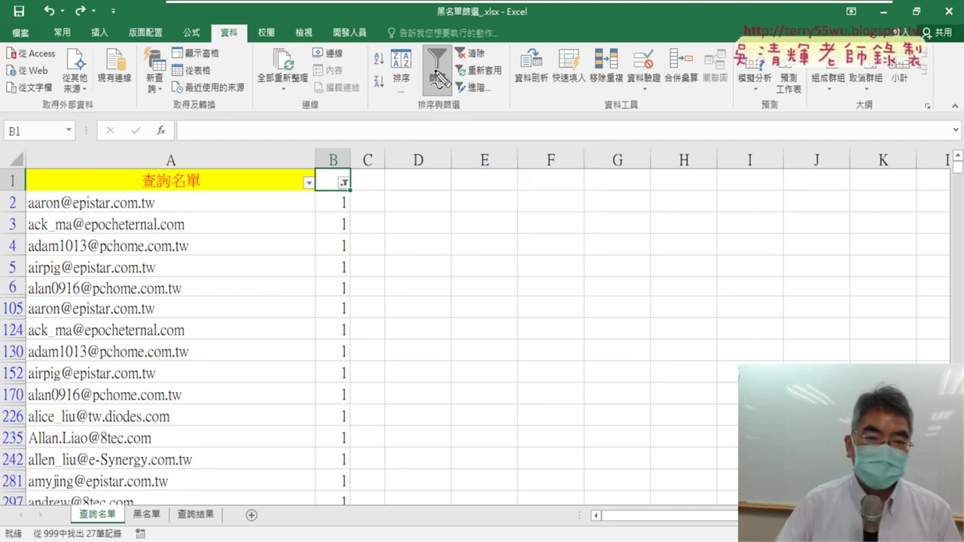
mouse_move(450, 112)
left_mouse_down()
mouse_move(452, 47)
mouse_move(445, 111)
left_mouse_up()
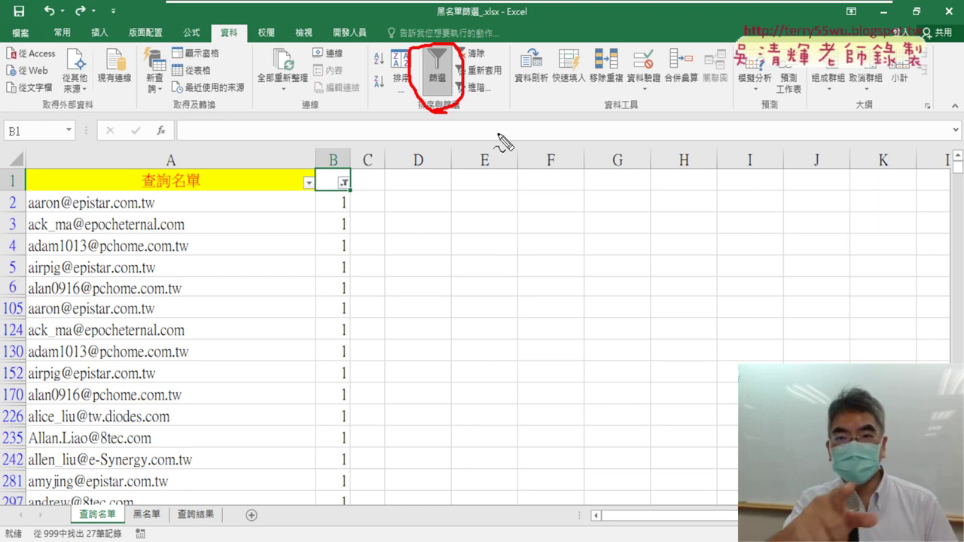
mouse_move(374, 207)
left_mouse_down()
mouse_move(345, 205)
mouse_move(366, 187)
mouse_move(345, 182)
left_mouse_up()
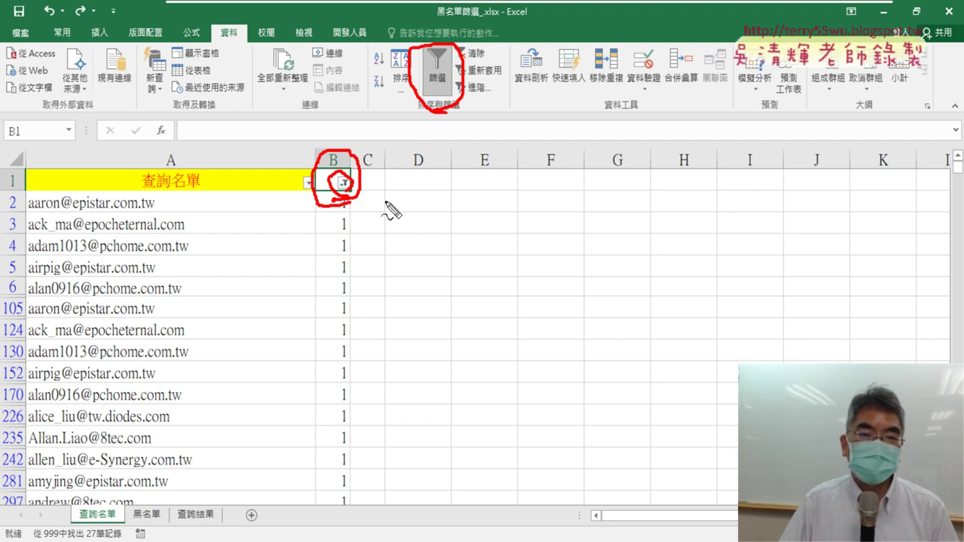
left_click_drag(437, 113, 359, 187)
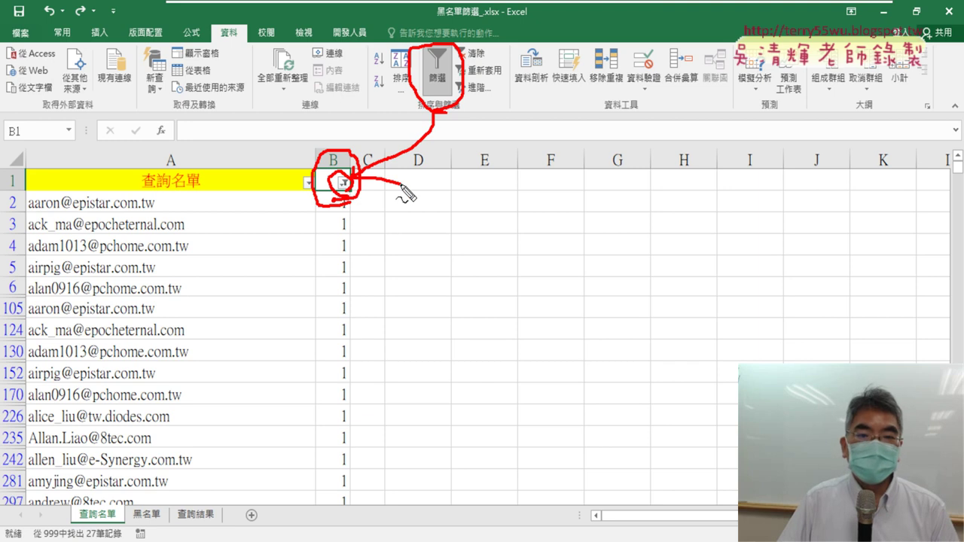
key("Escape")
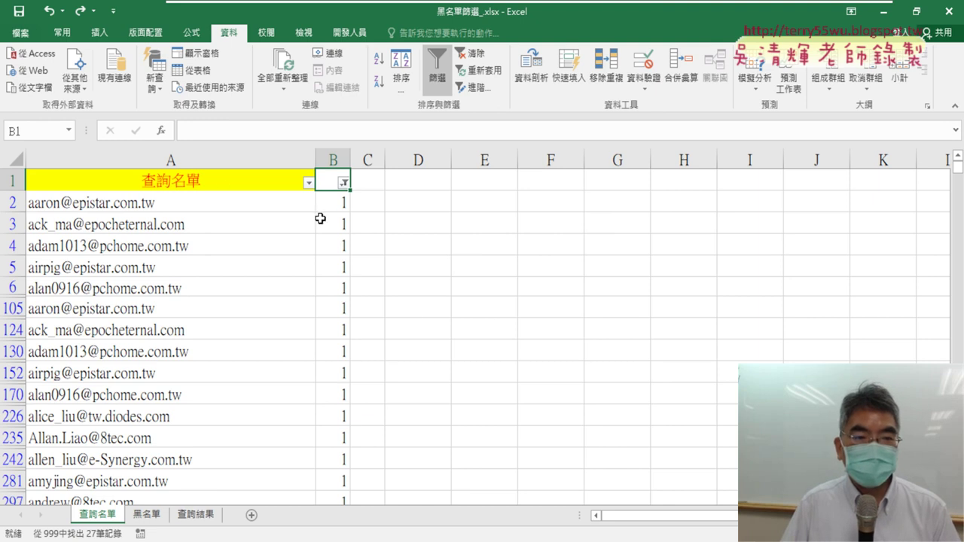
Copy the filtered email column A from 查詢名單 and paste it into A1 of 查詢結果
left_click(218, 183)
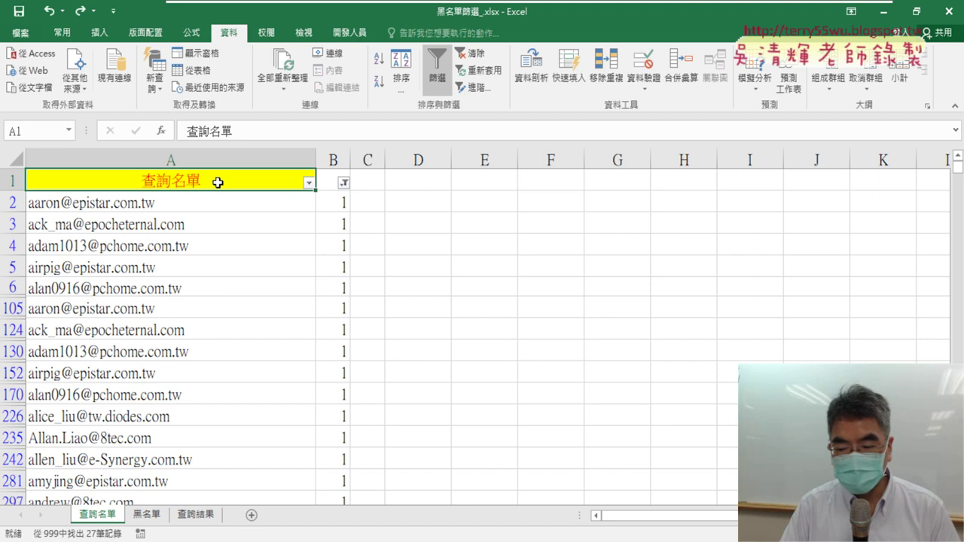
key("ctrl+shift+Down")
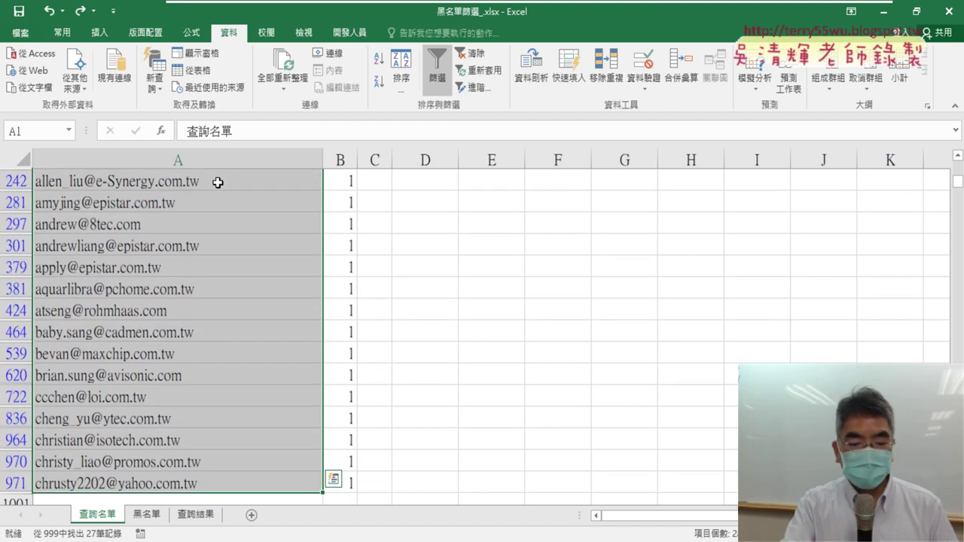
key("ctrl+c")
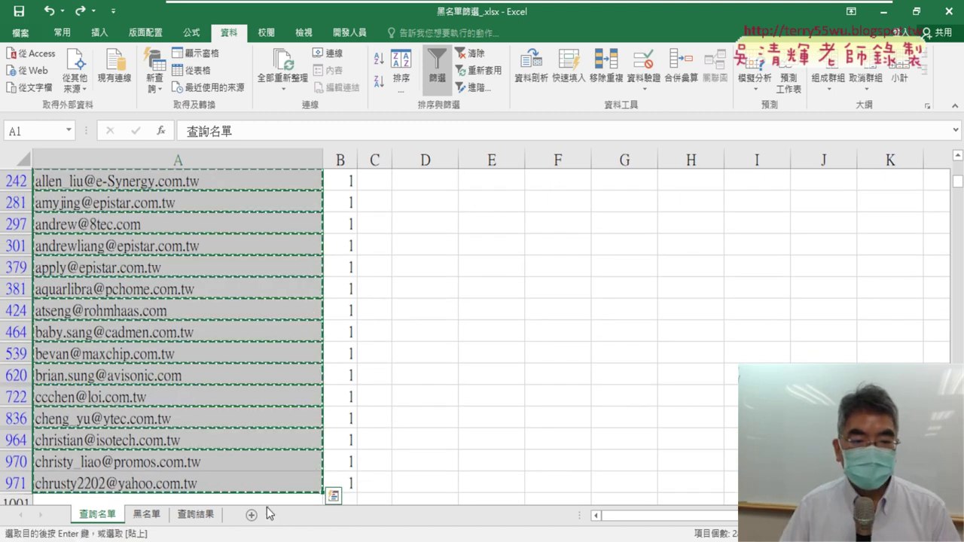
left_click(196, 514)
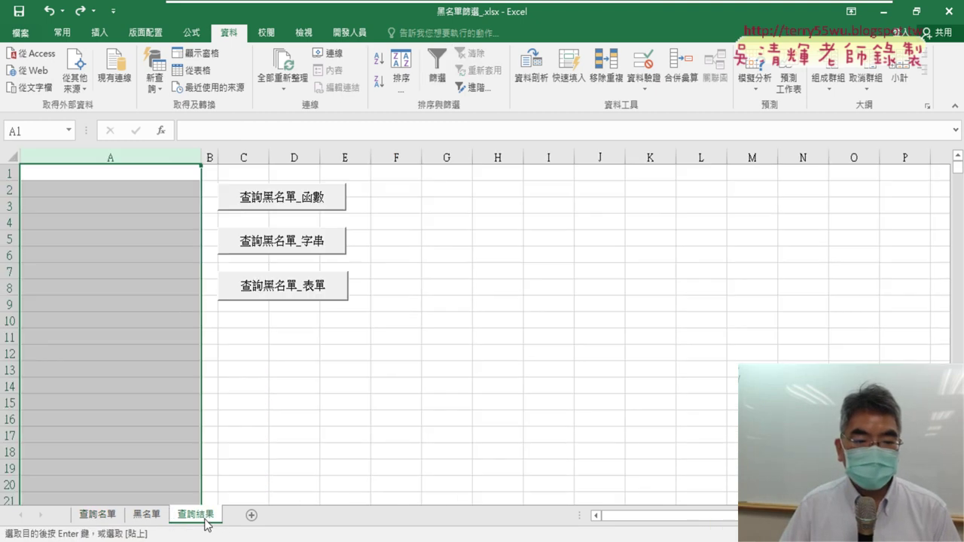
left_click(148, 168)
key("ctrl+v")
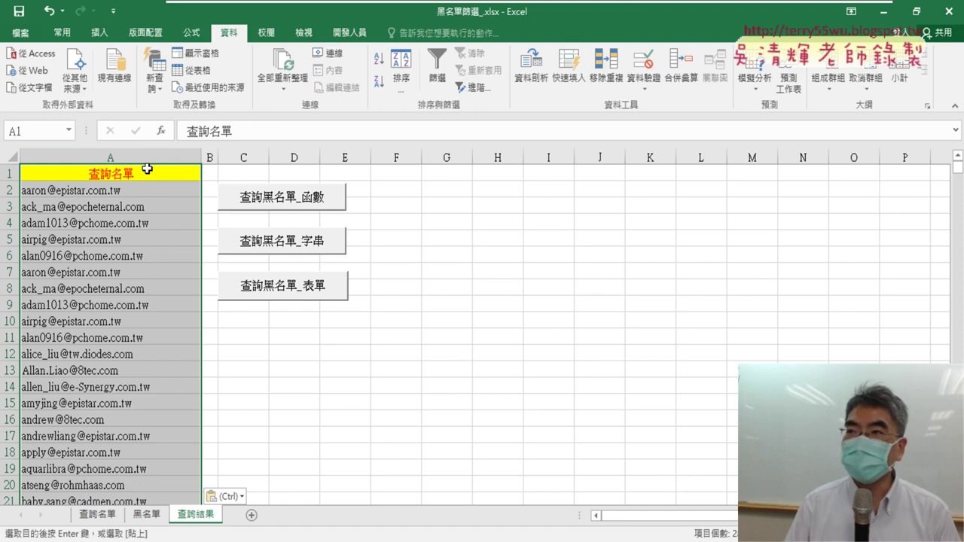
Turn off the 查詢名單 filter so every email shows with its 1 or 0 count
left_click(109, 517)
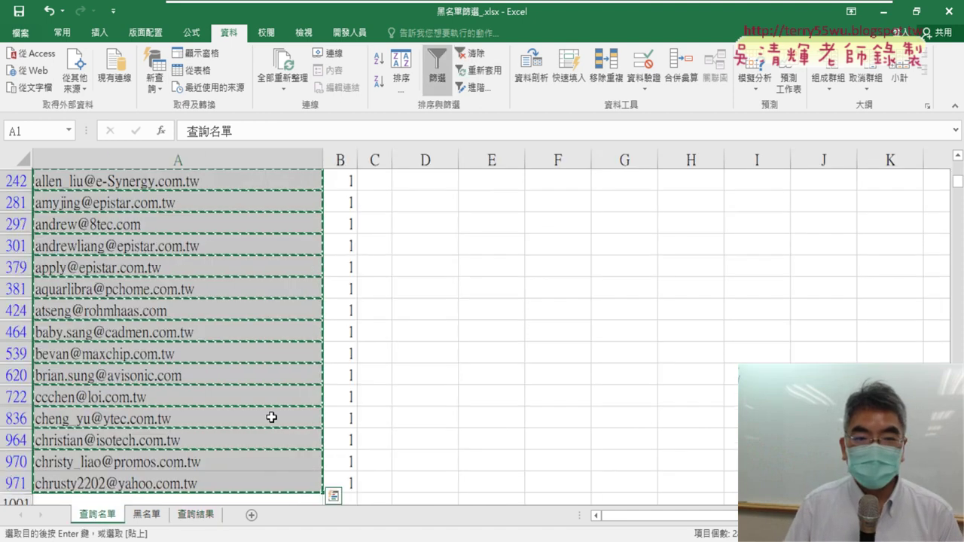
left_click(439, 82)
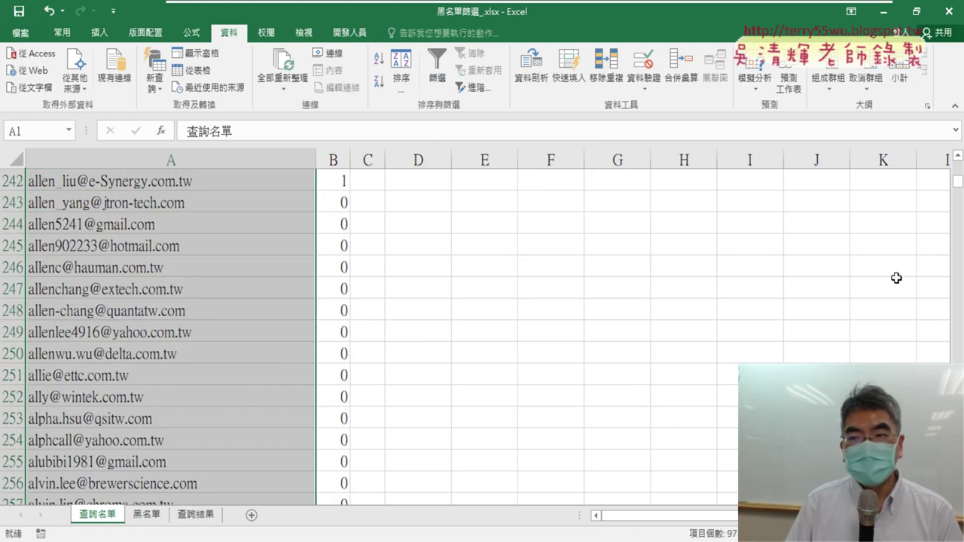
left_click_drag(958, 189, 958, 169)
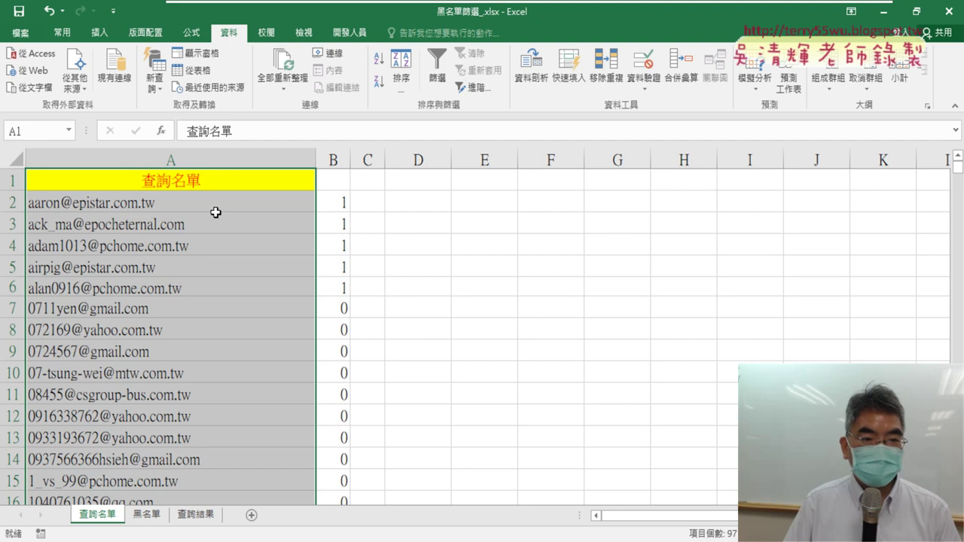
left_click(249, 205)
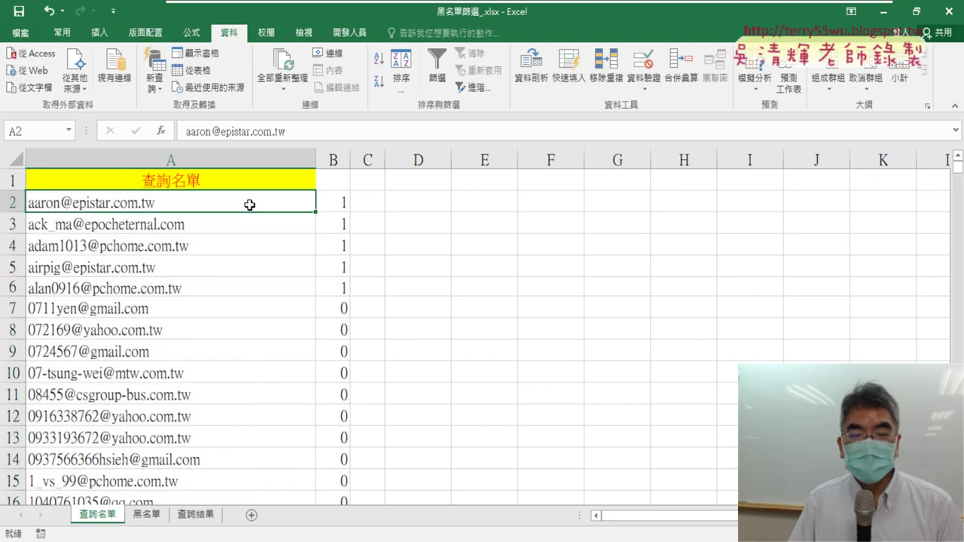
left_click(335, 201)
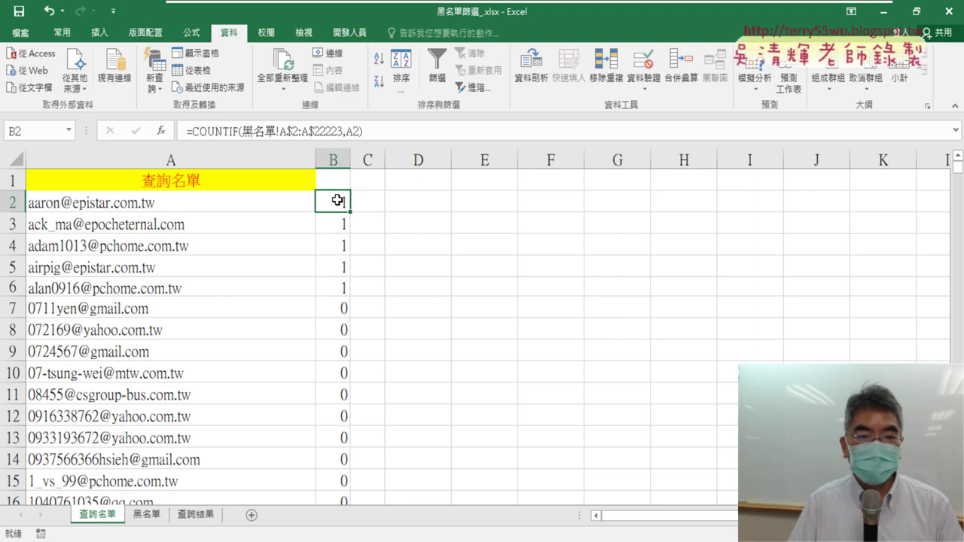
left_click(202, 131)
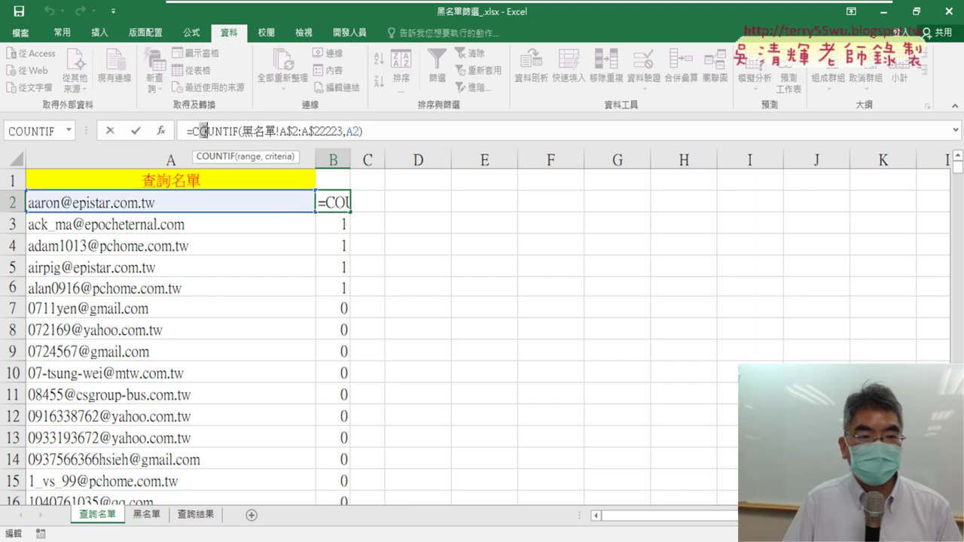
left_click(161, 131)
left_click(599, 182)
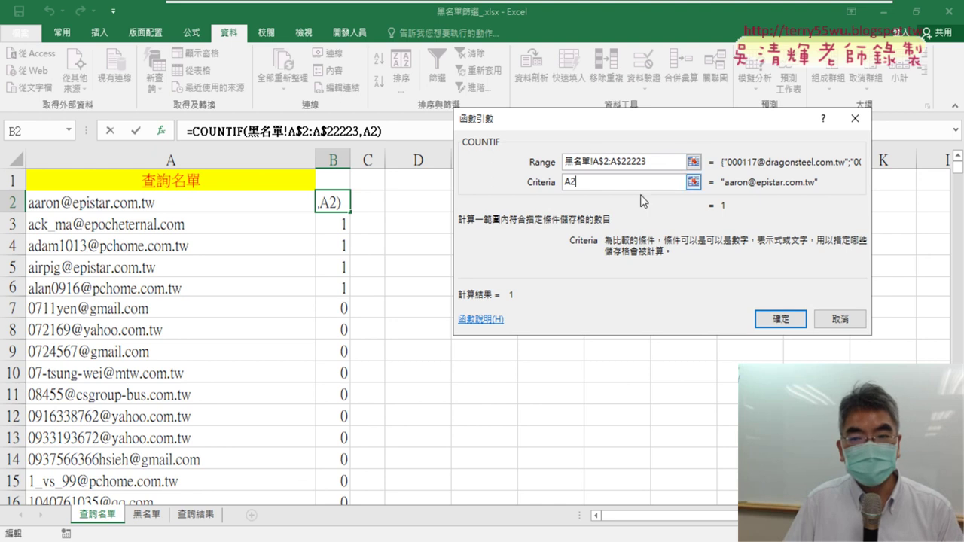
left_click(851, 319)
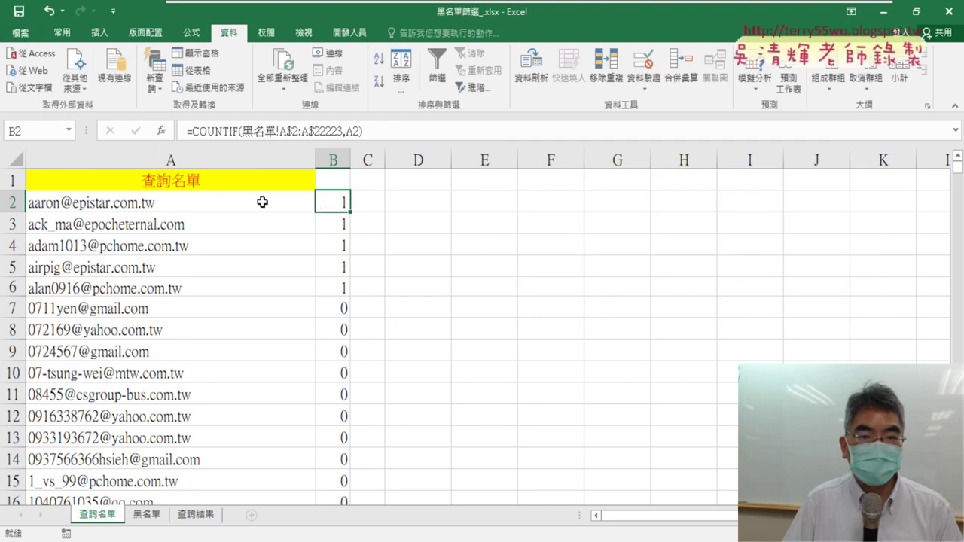
left_click(344, 181)
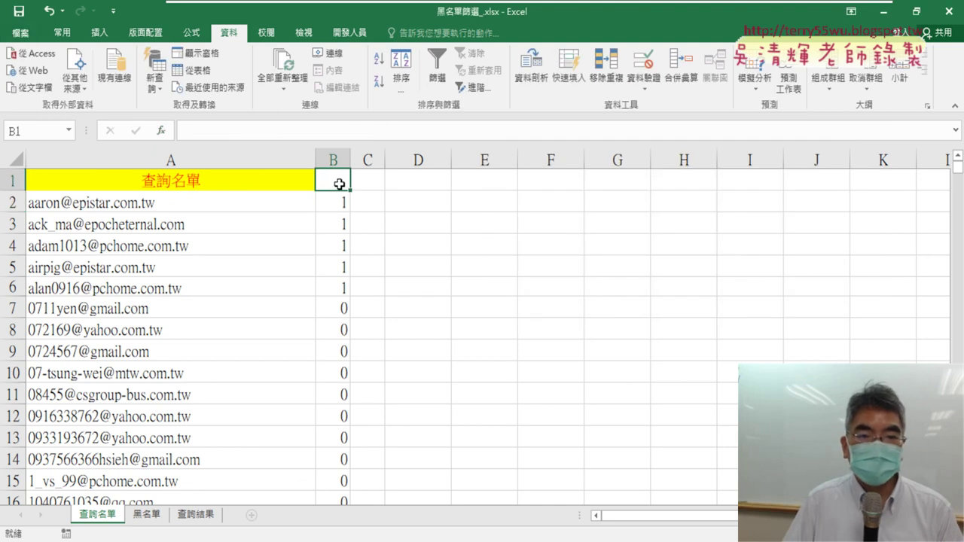